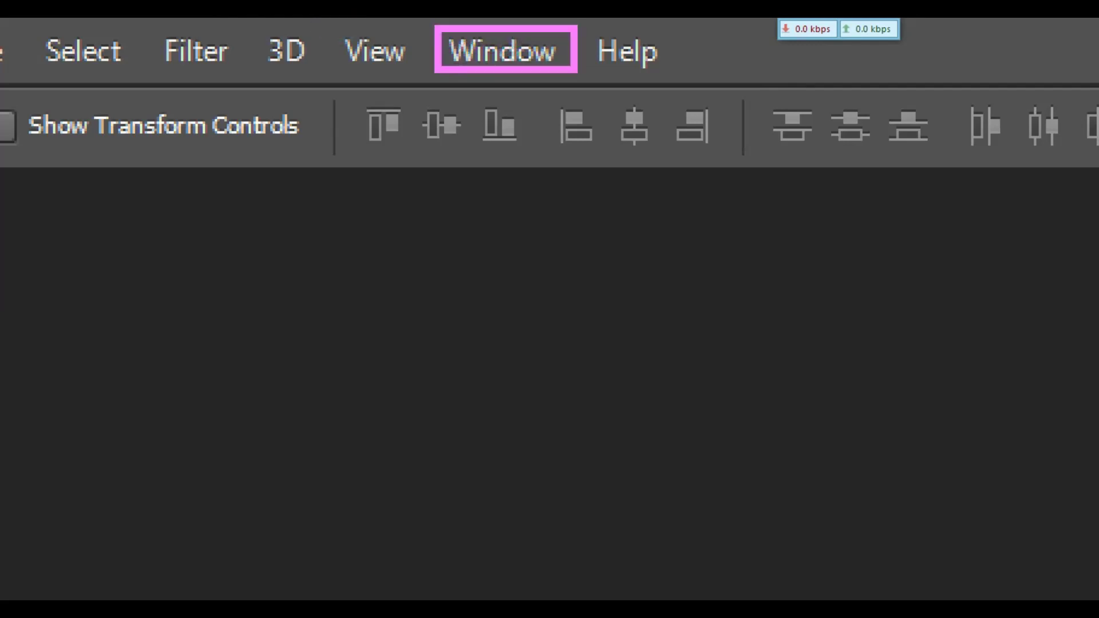
- Show the Actions panel and delete the Default Actions set
left_click(503, 50)
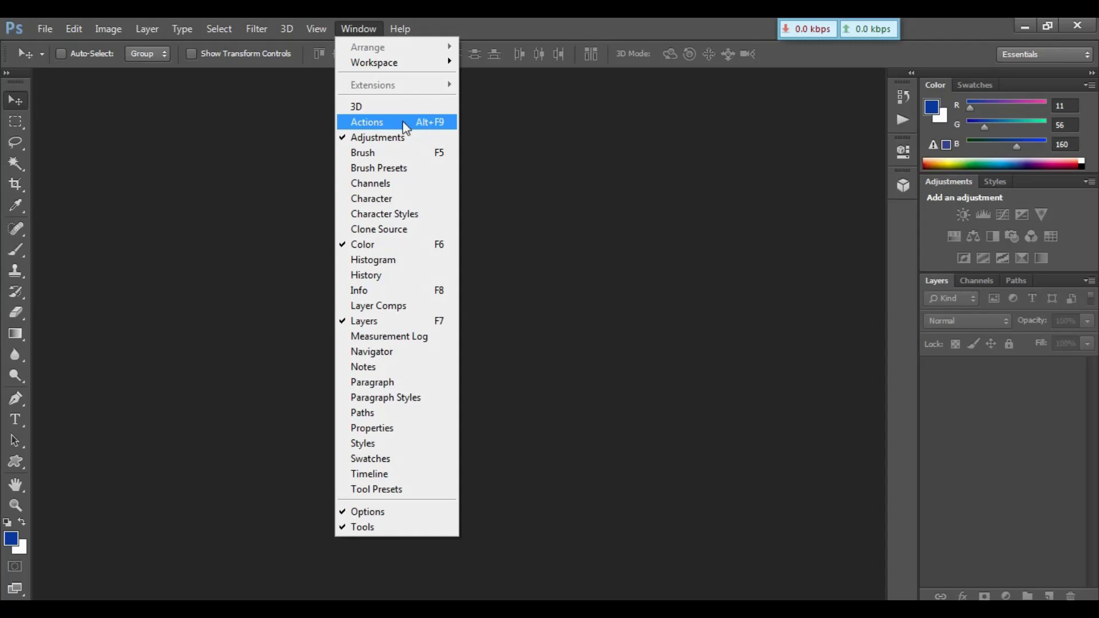
left_click(405, 125)
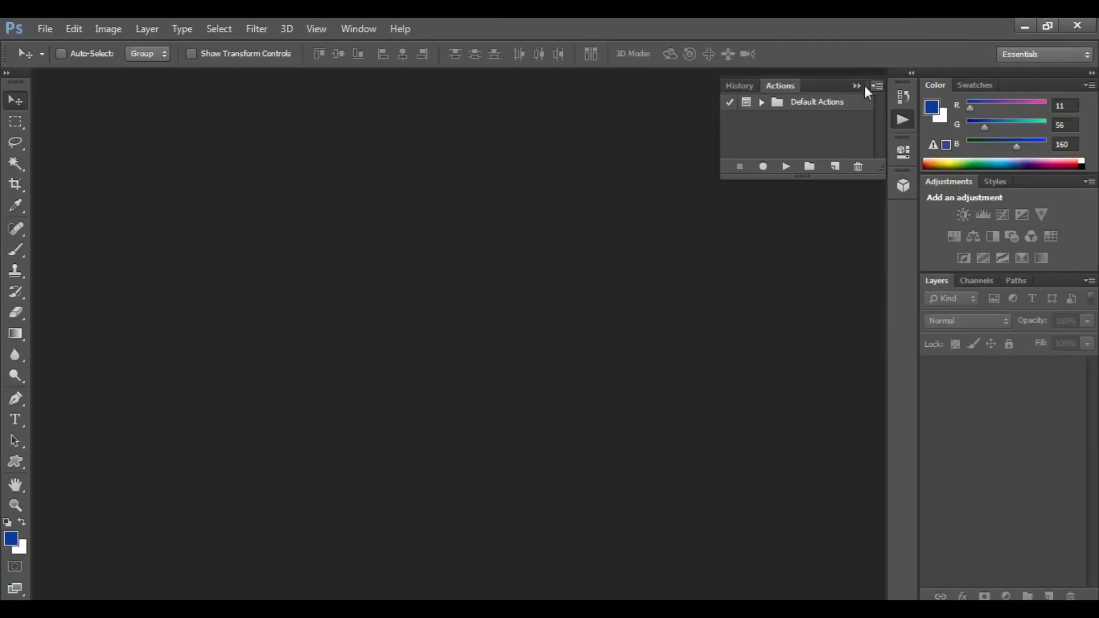
left_click(821, 109)
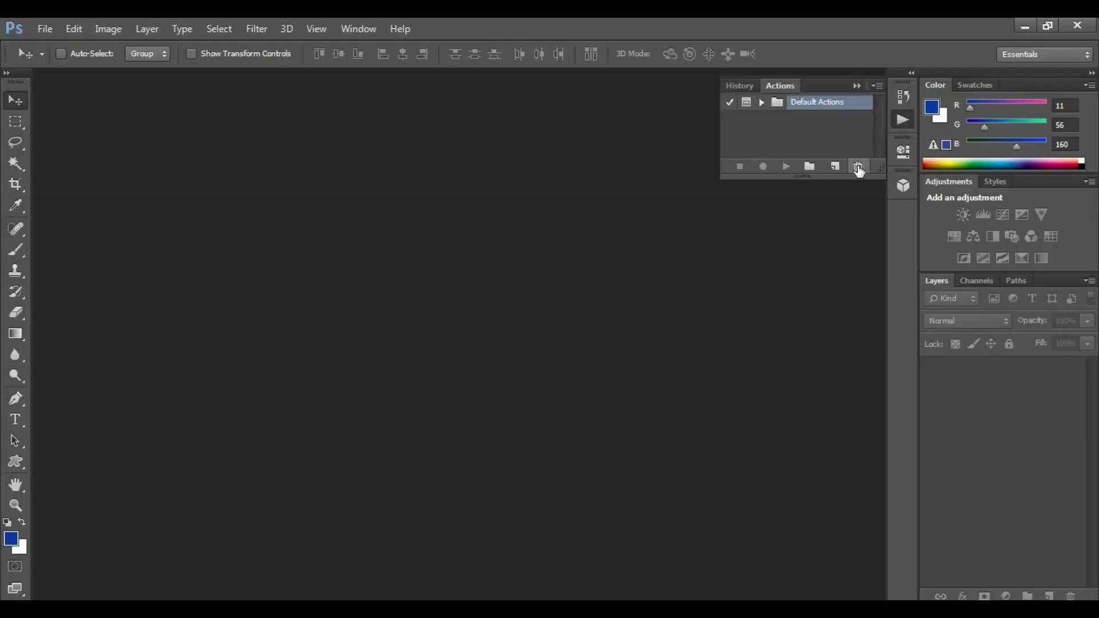
left_click(858, 166)
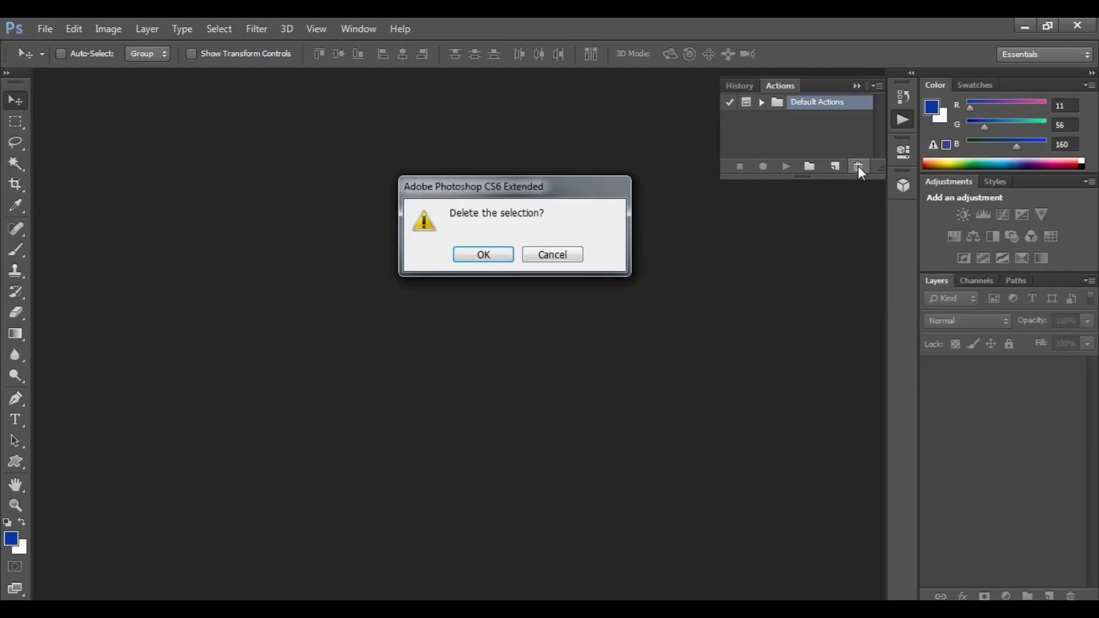
left_click(484, 255)
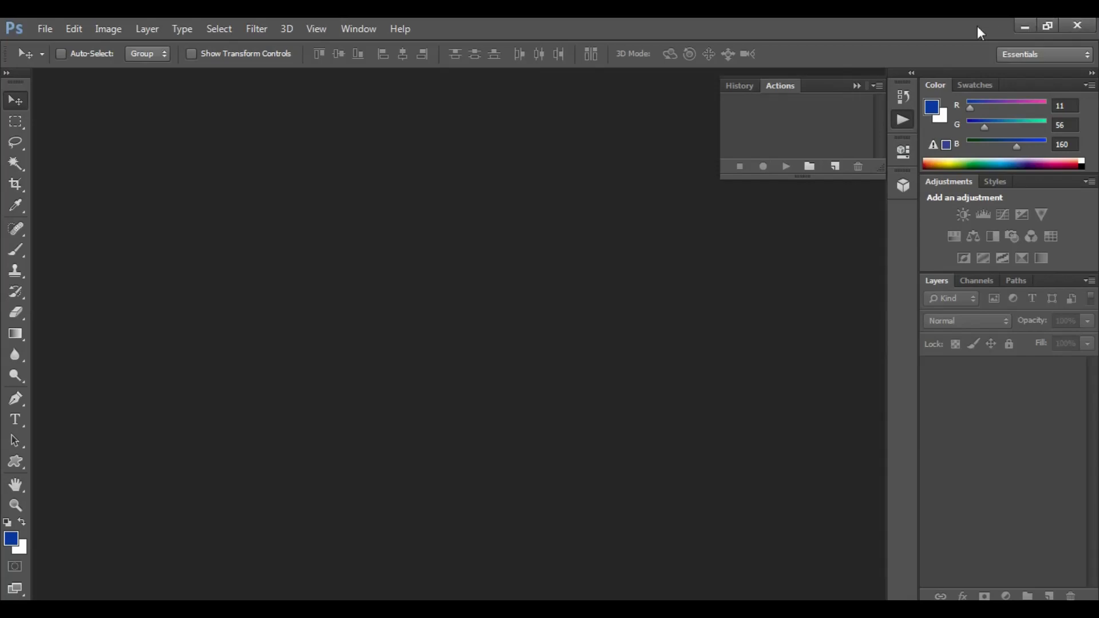
- Create an action named A-4 in Set 1 with shortcut F2 and start recording it
left_click(835, 166)
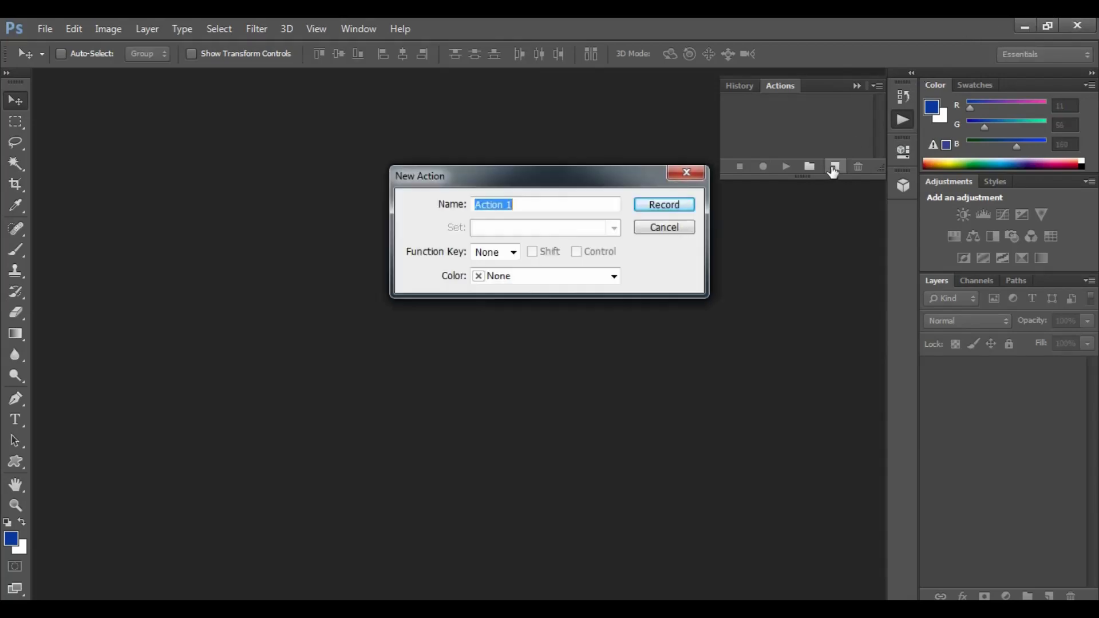
left_click_drag(586, 179, 548, 180)
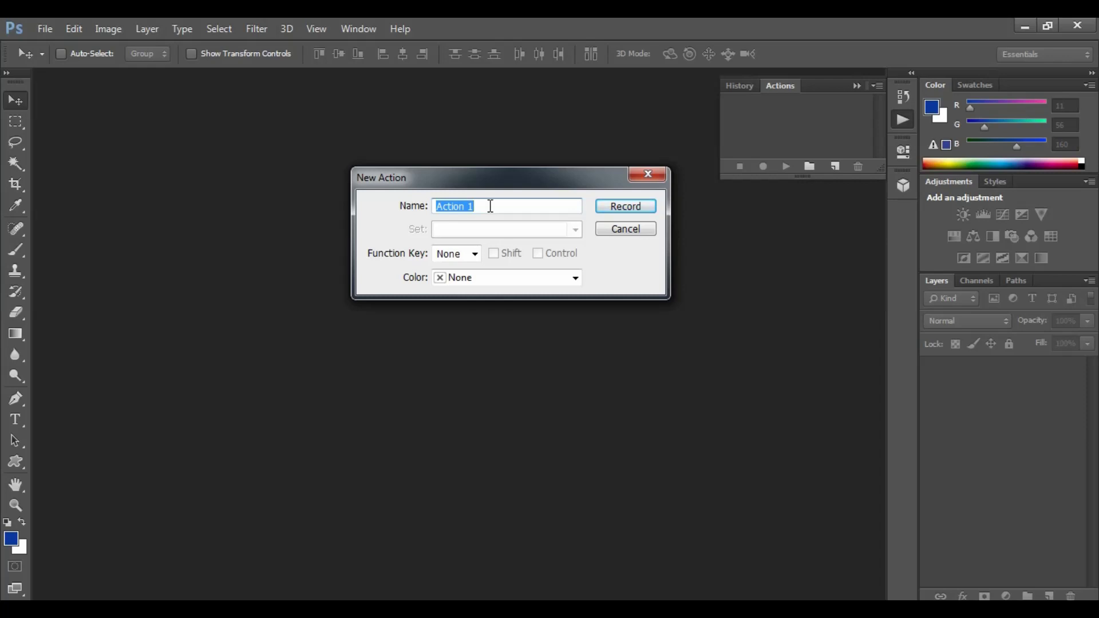
left_click(490, 206)
key("BackSpace")
key("BackSpace")
key("BackSpace")
key("BackSpace")
key("BackSpace")
key("BackSpace")
key("BackSpace")
type("-4")
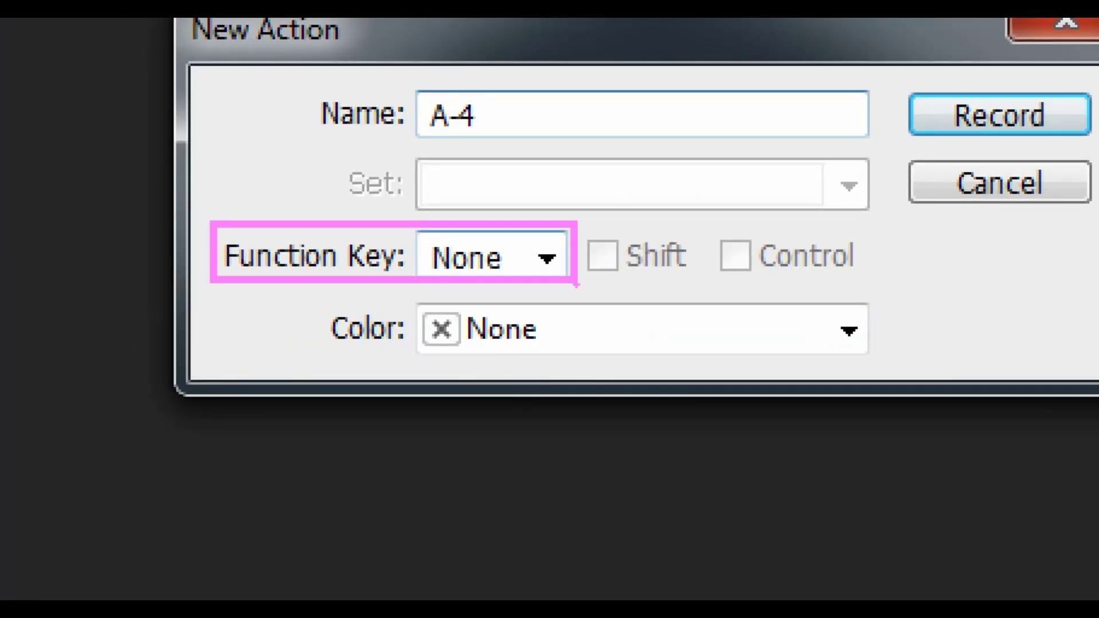
left_click(547, 261)
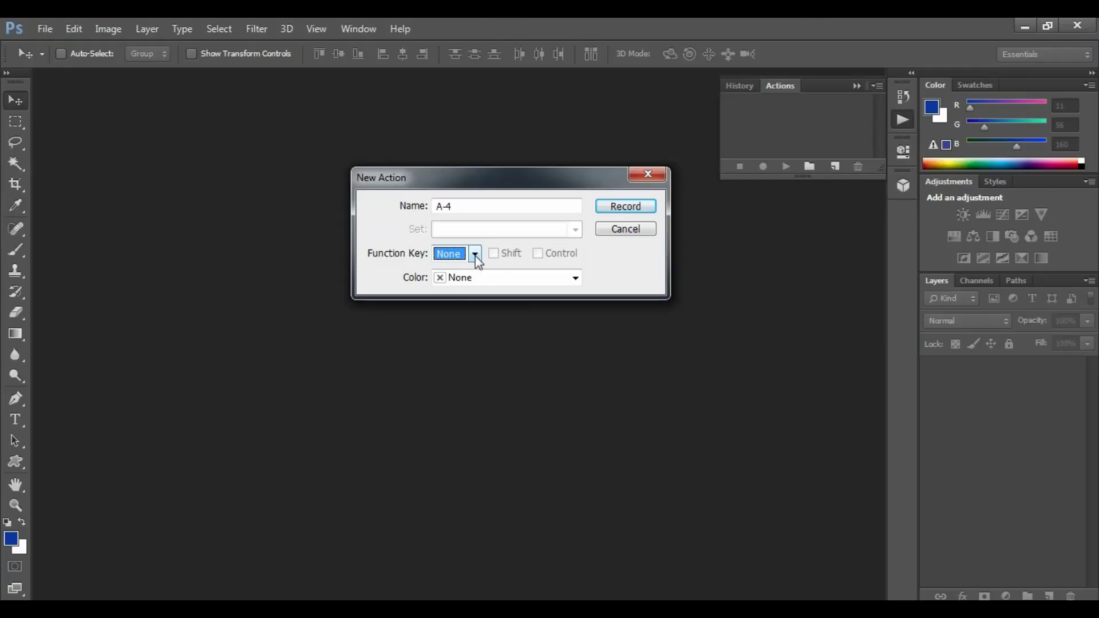
left_click(475, 255)
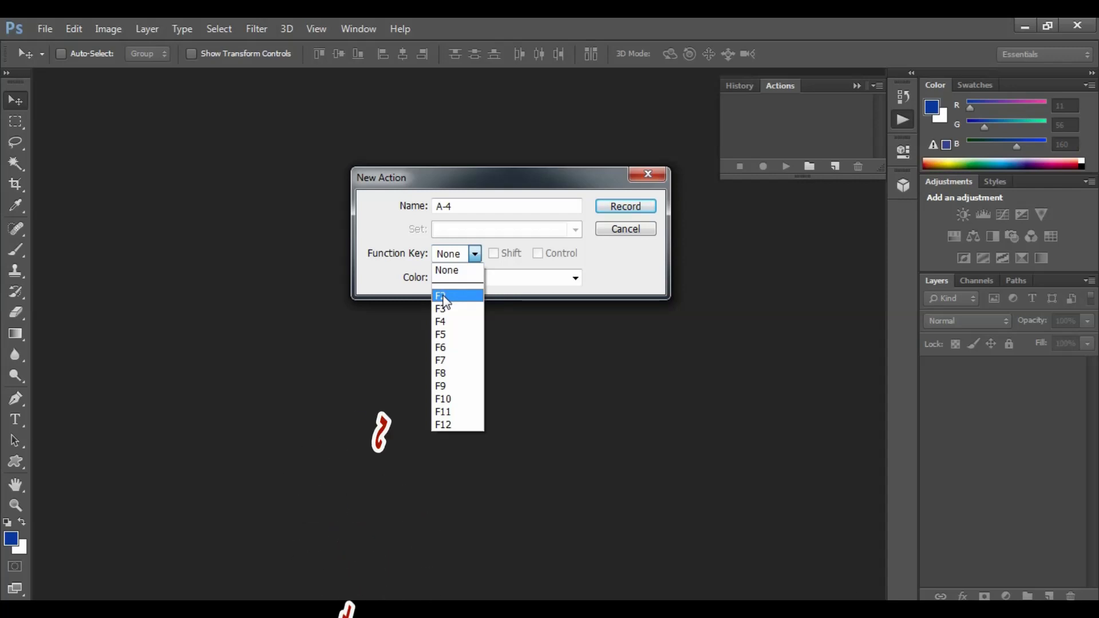
left_click(445, 297)
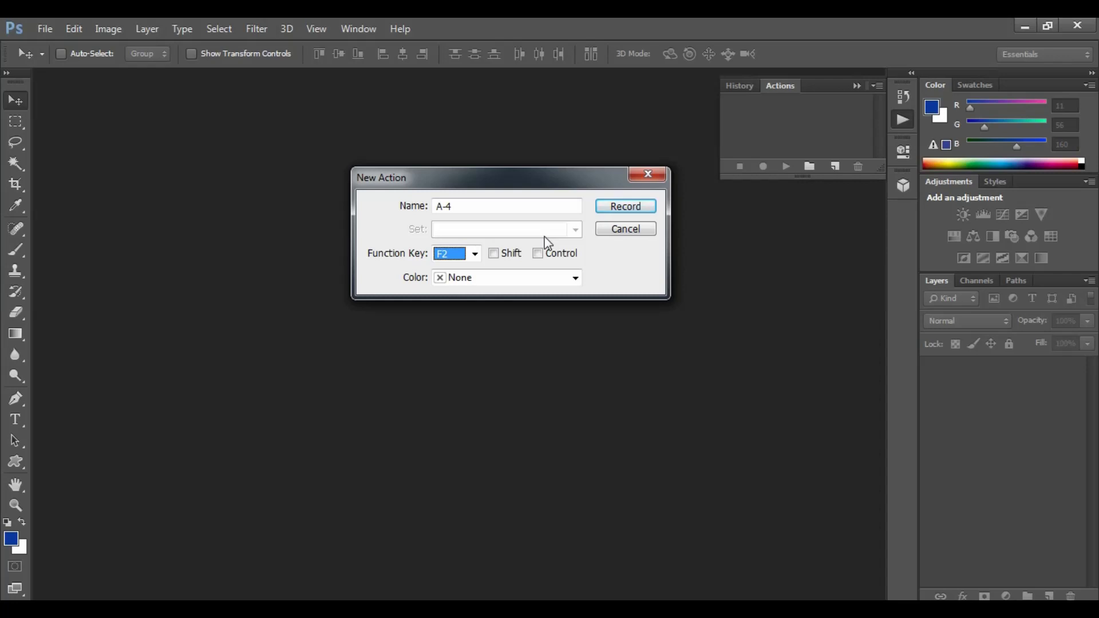
left_click(626, 208)
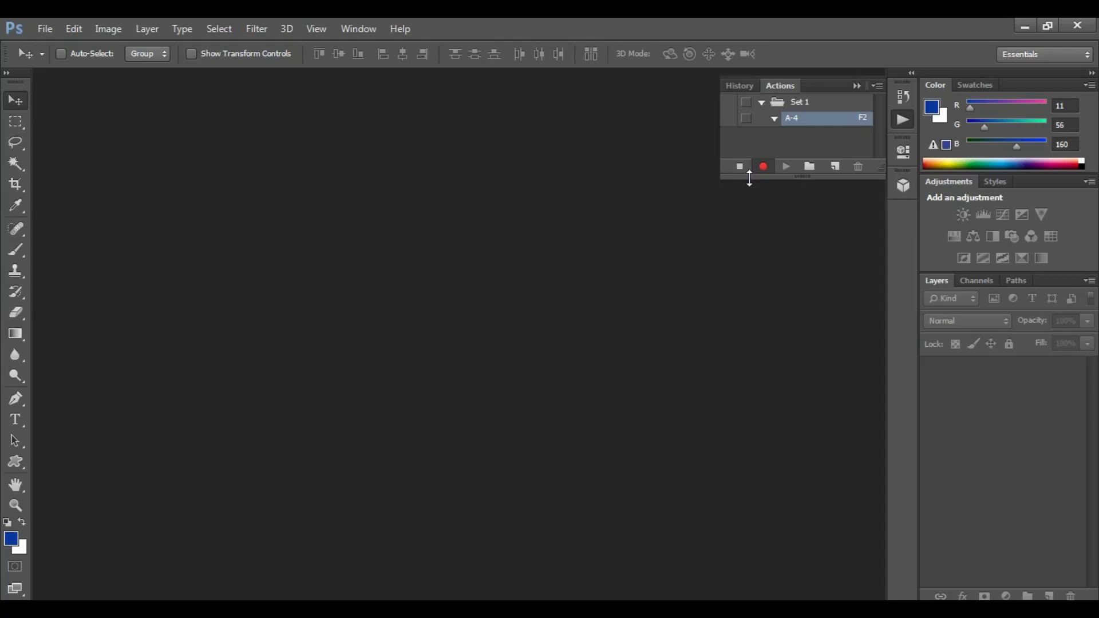
- Record a new white A4 International Paper document at 300 ppi, stop recording, and close it
left_click(48, 27)
left_click(57, 47)
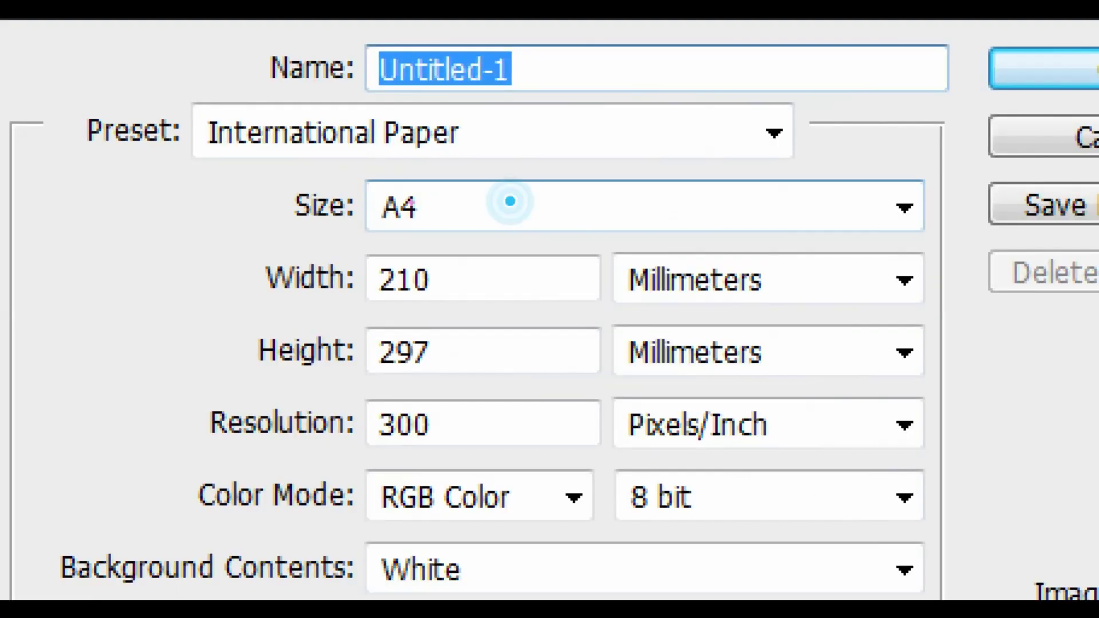
left_click_drag(295, 180, 505, 216)
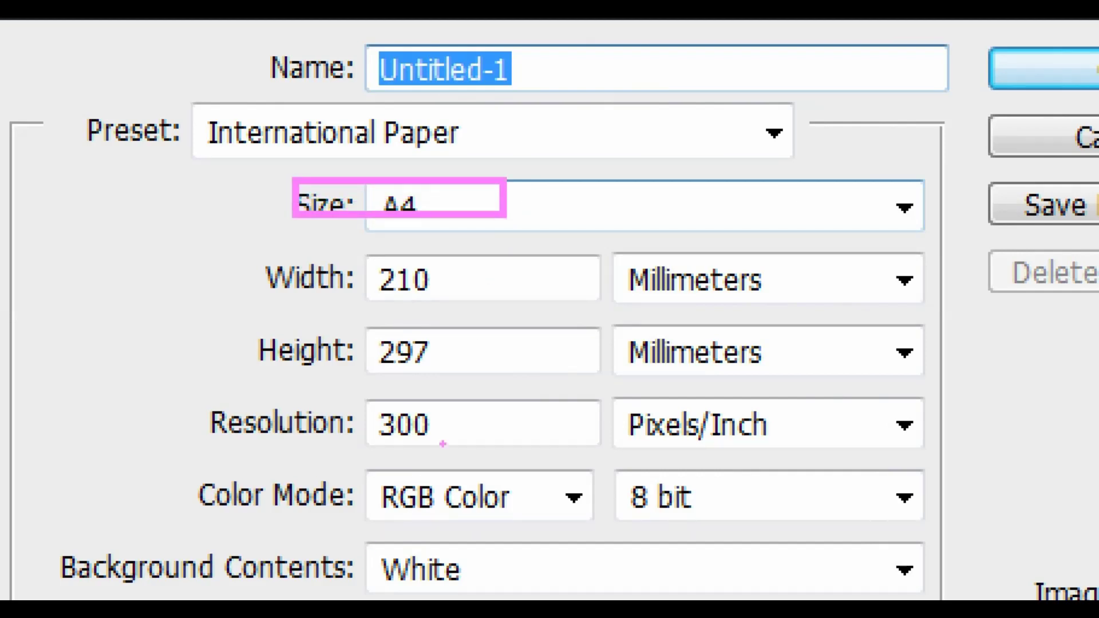
left_click_drag(367, 469, 559, 517)
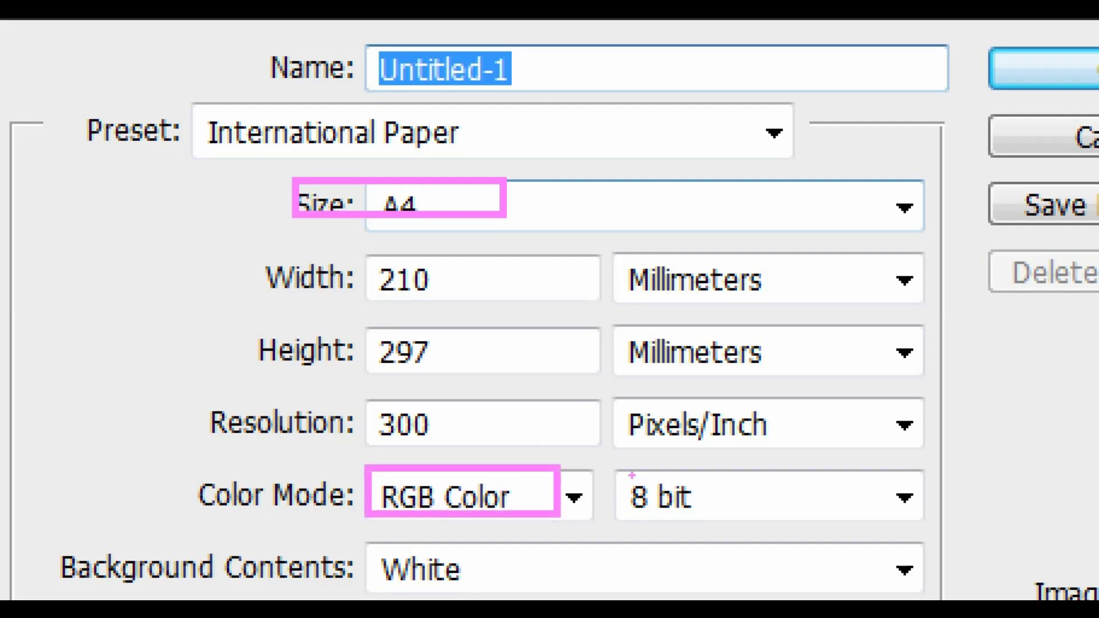
left_click_drag(630, 472, 730, 524)
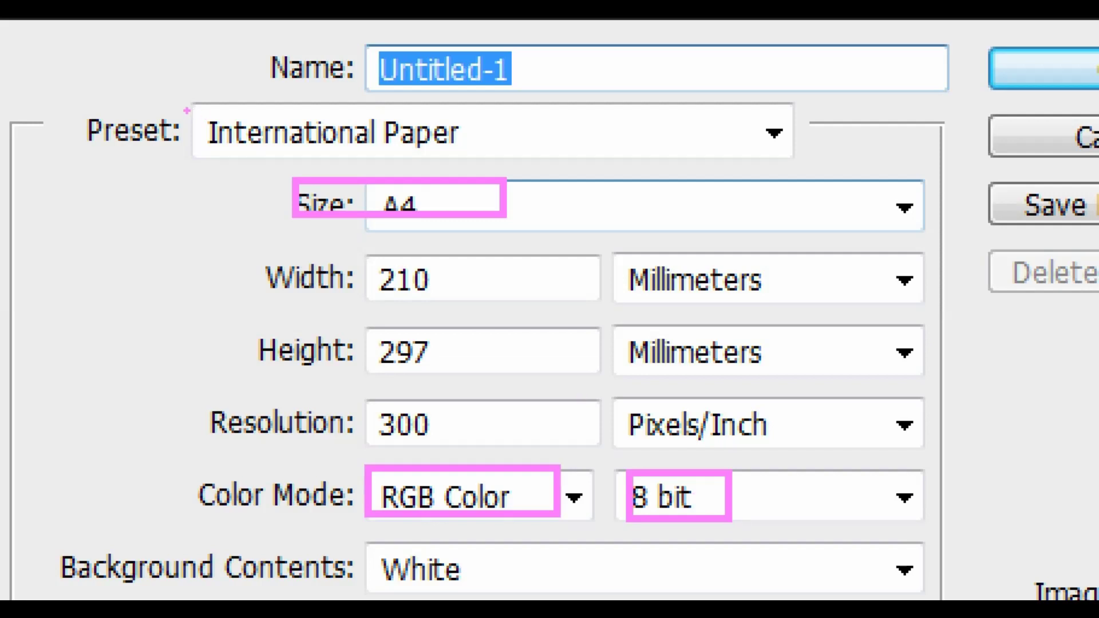
mouse_move(187, 108)
left_mouse_down()
mouse_move(395, 168)
mouse_move(494, 155)
left_mouse_up()
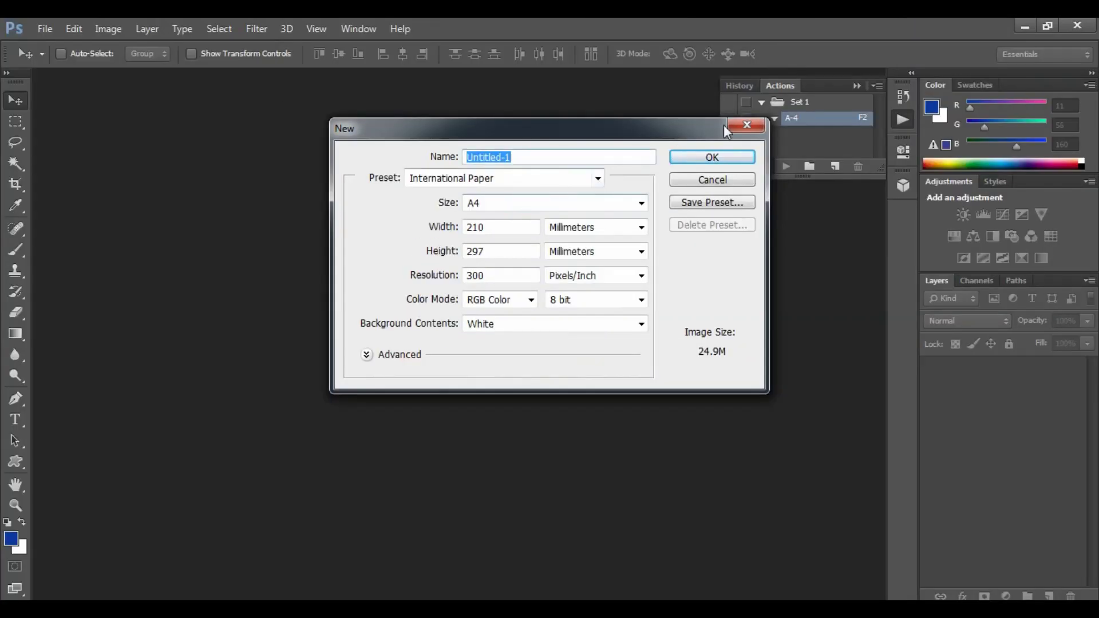
left_click(710, 162)
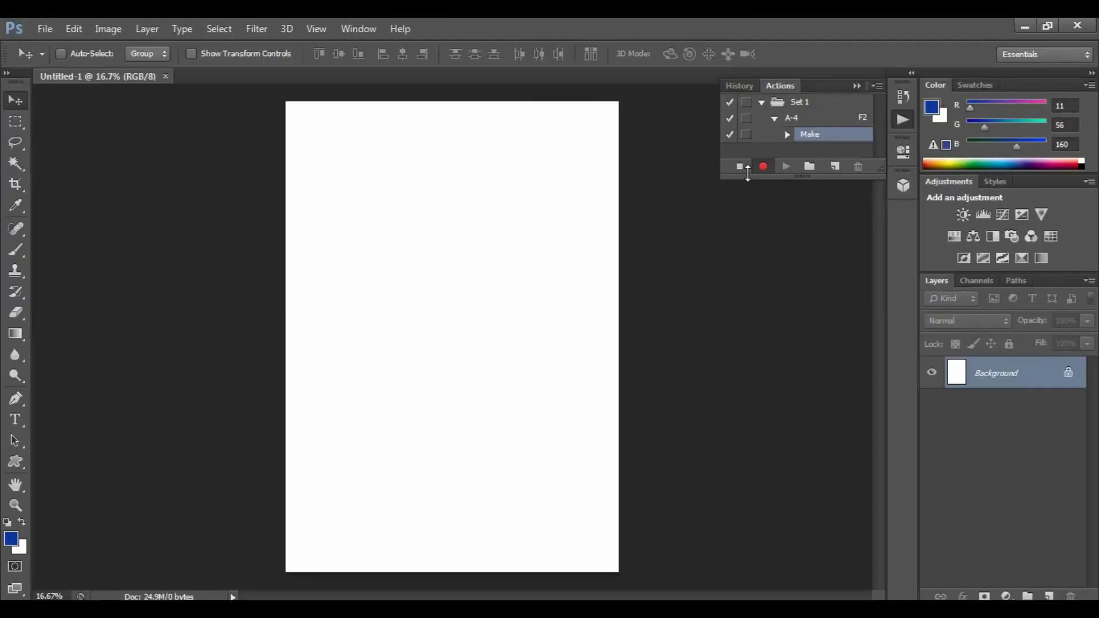
left_click(740, 167)
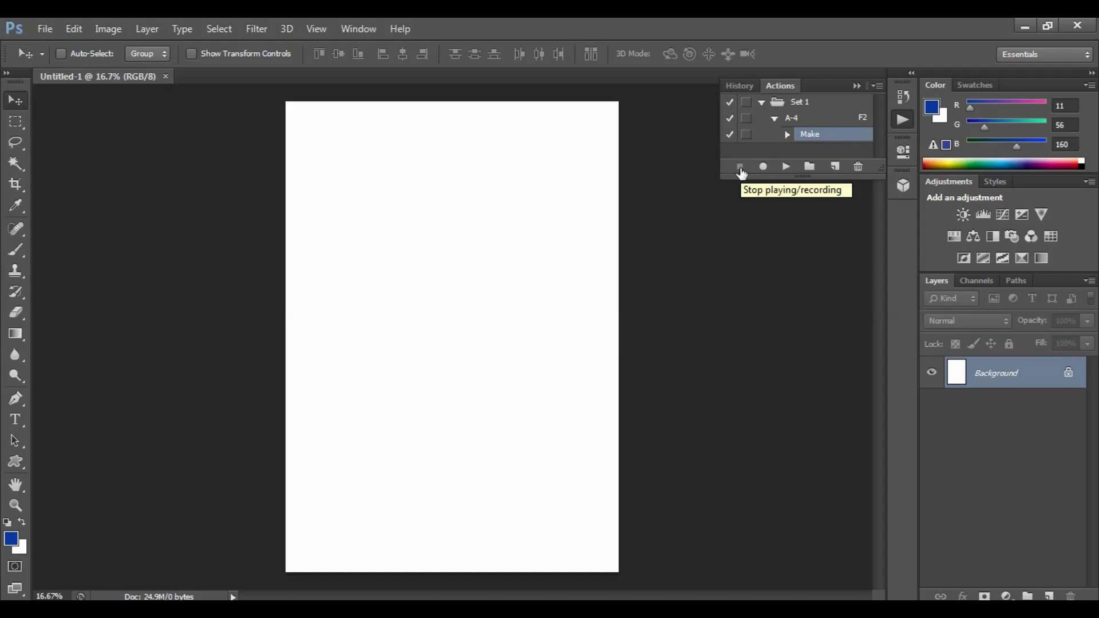
left_click(166, 77)
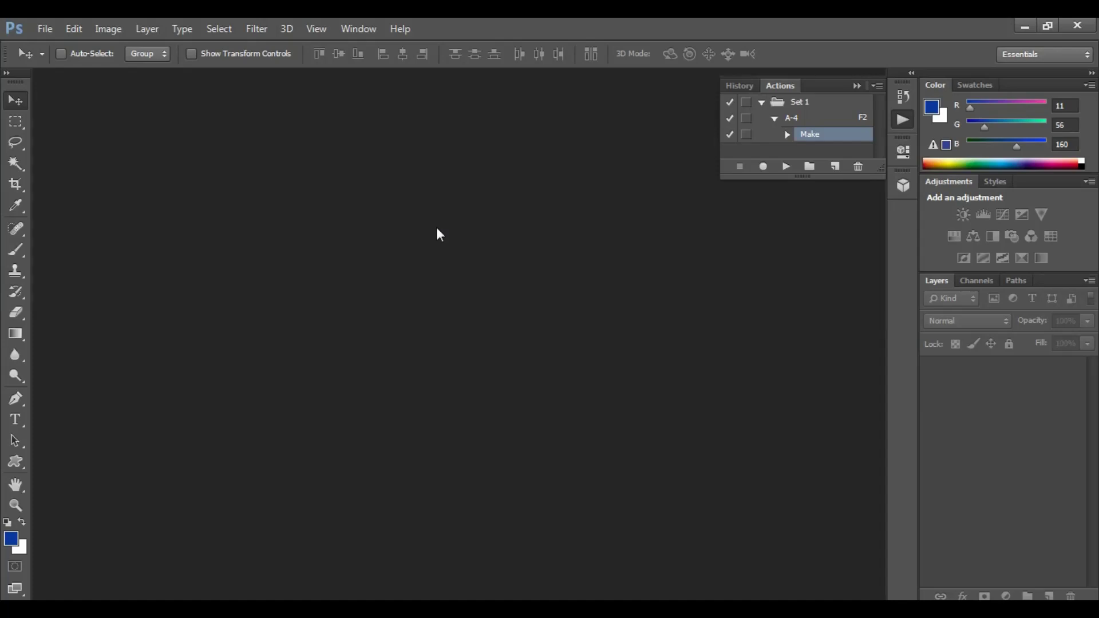
- Test the A-4 action with F2, close the result, and open wp2564811.jpg
key("F2")
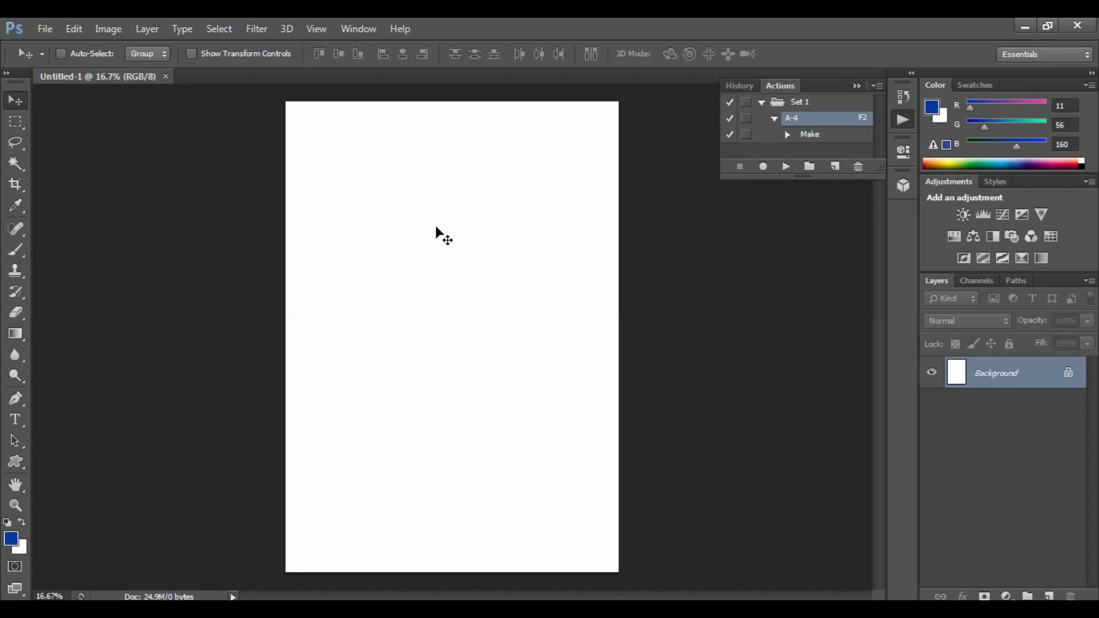
left_click(166, 76)
double_click(332, 186)
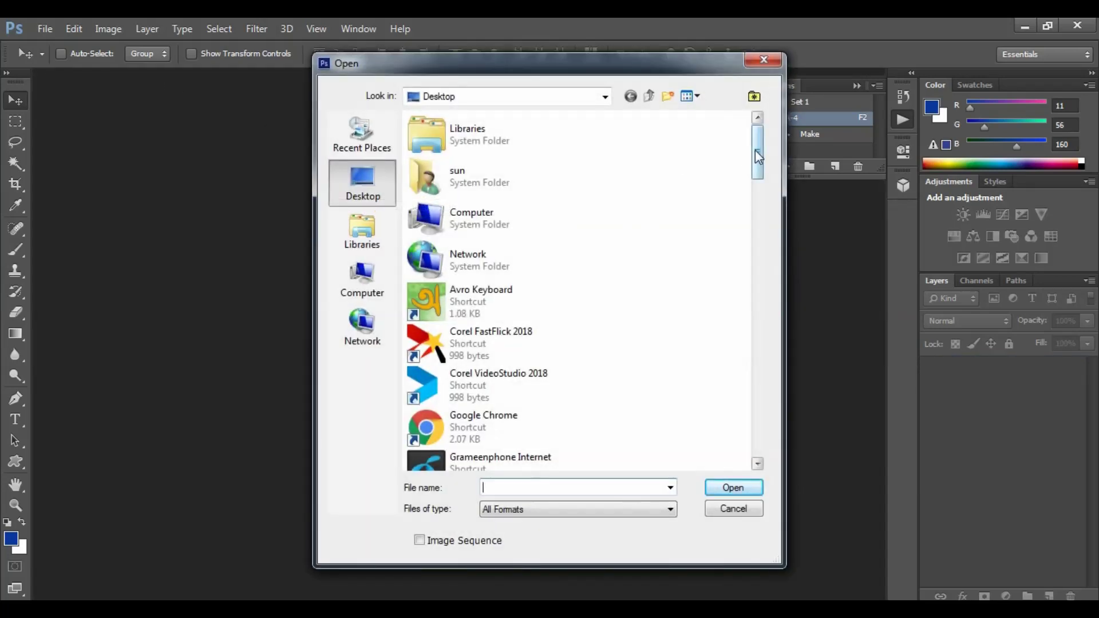
left_click_drag(756, 152, 777, 421)
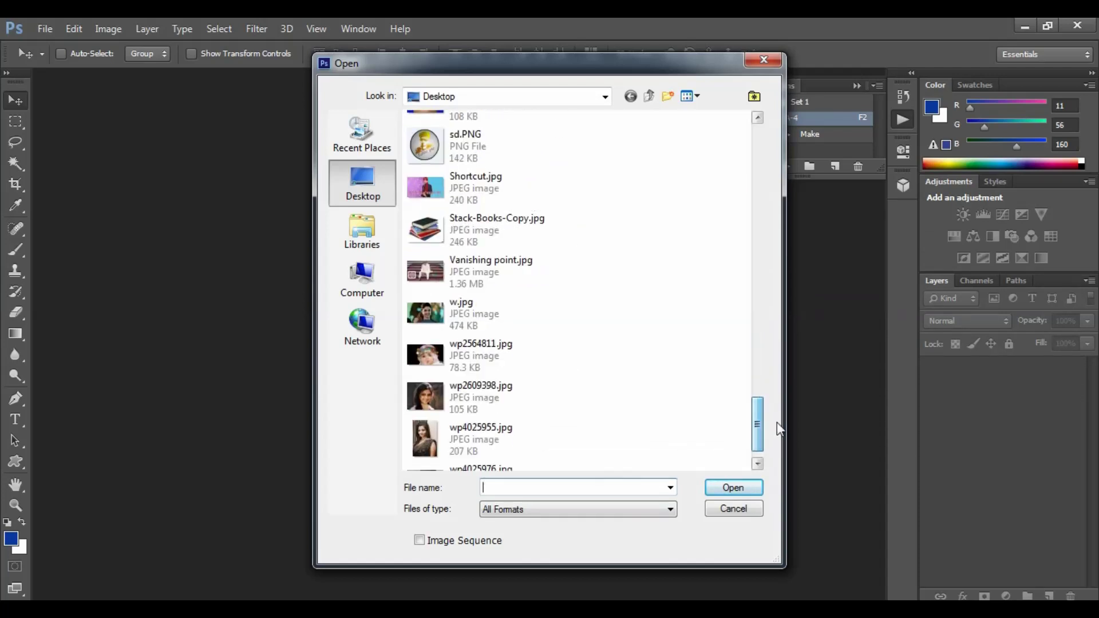
left_click(458, 351)
left_click(727, 488)
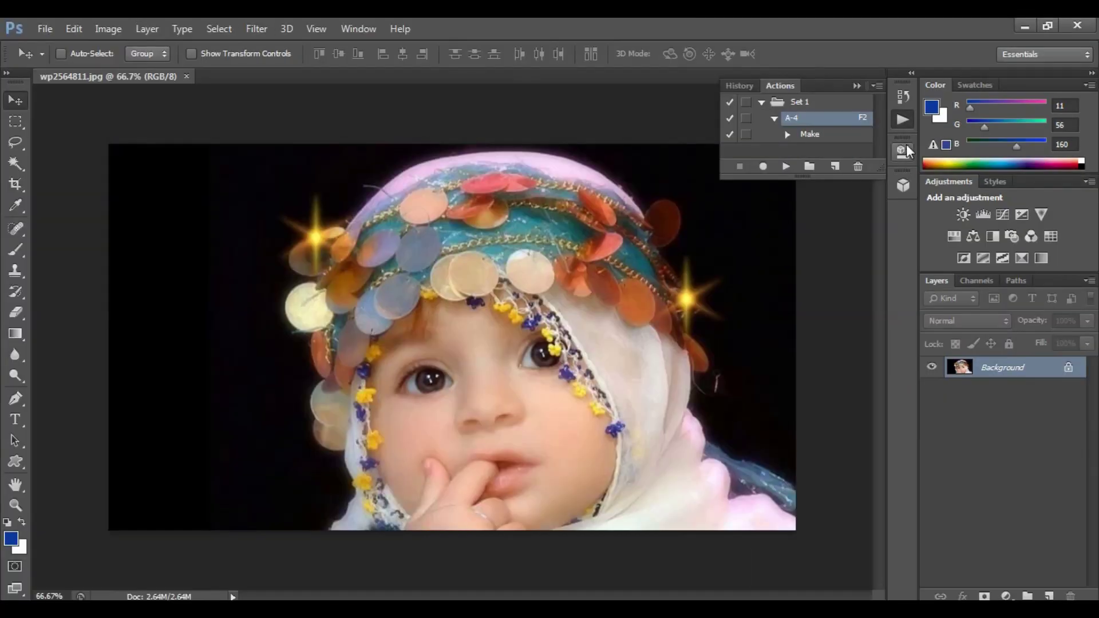
- Create a second action named PP with shortcut F3 and start recording it
left_click(836, 166)
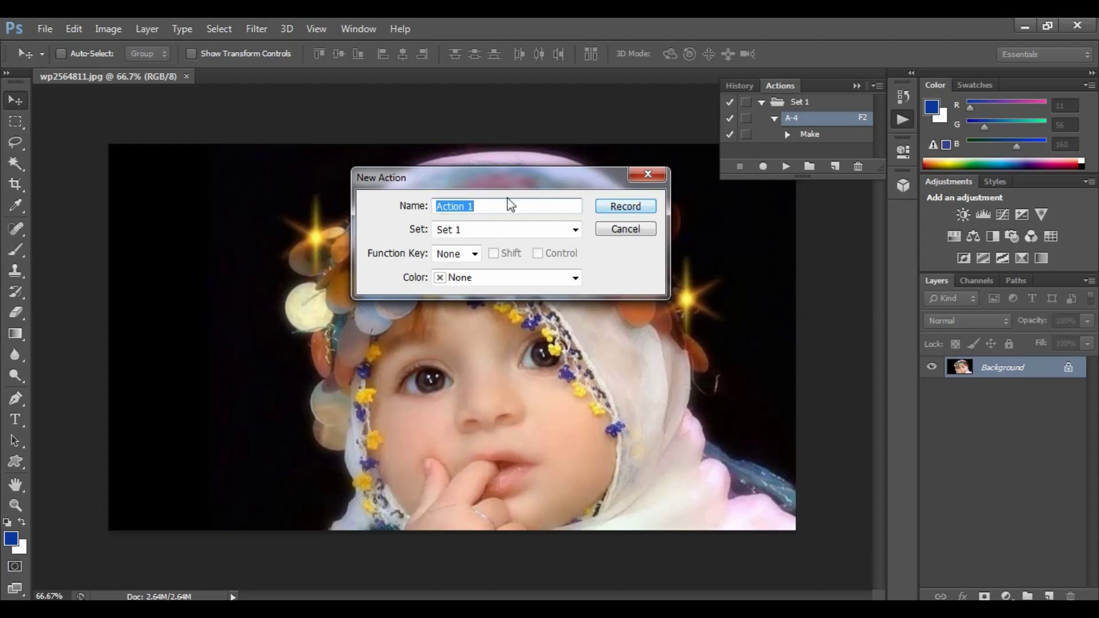
type("PP")
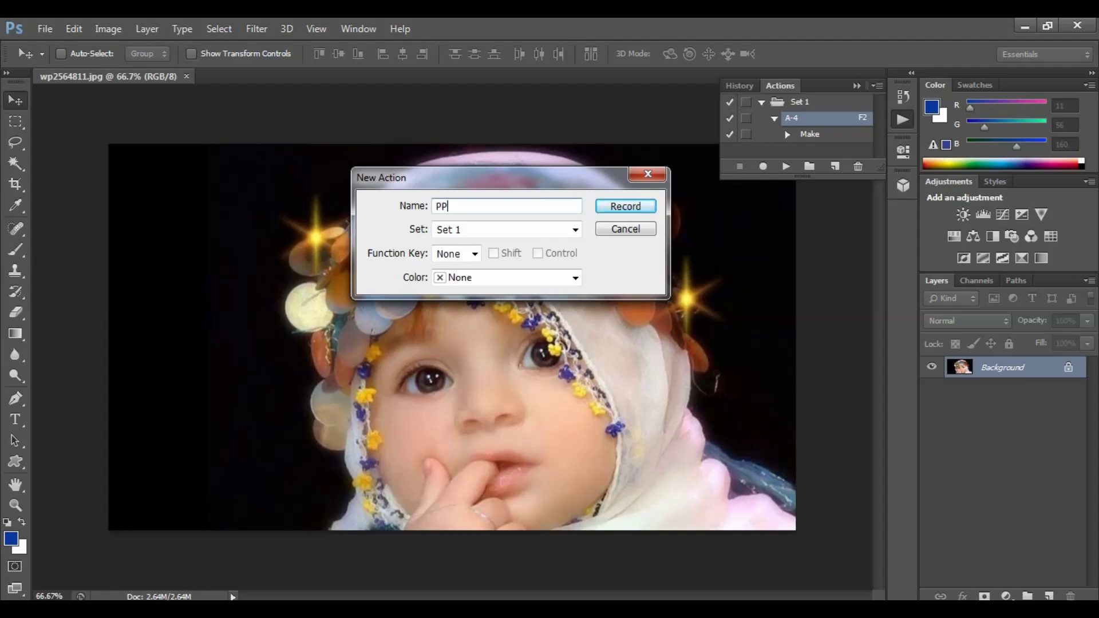
left_click(475, 255)
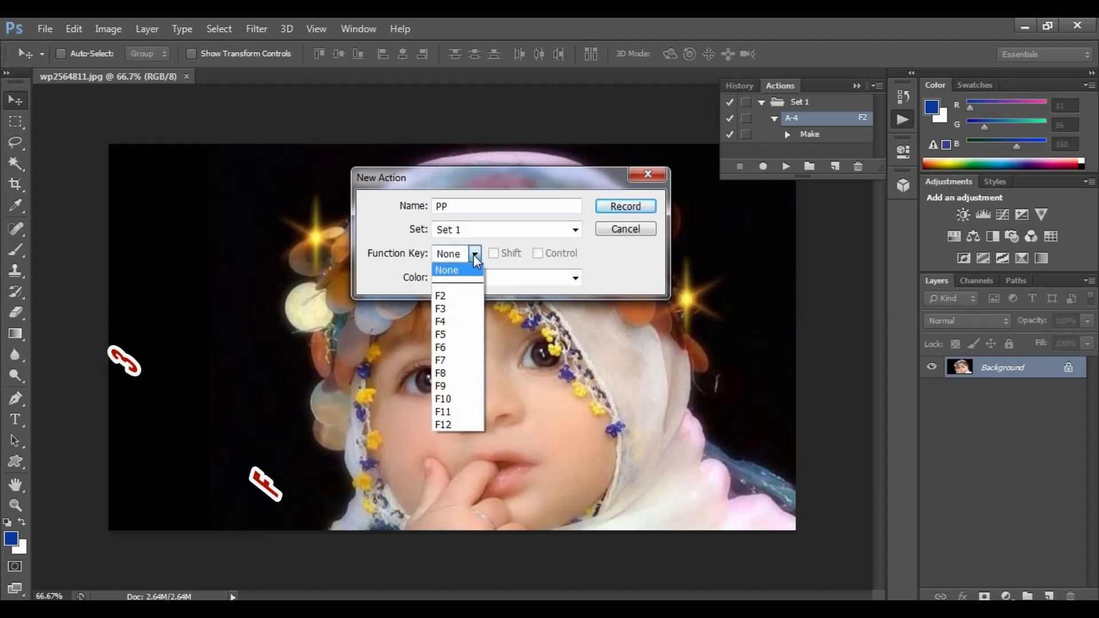
left_click(446, 309)
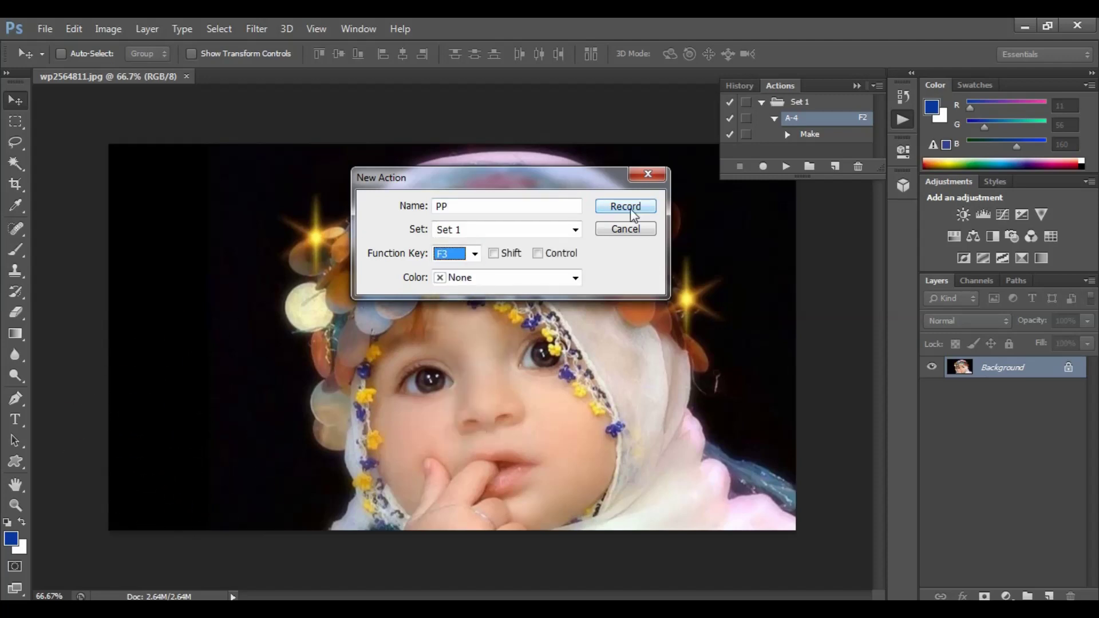
left_click(631, 208)
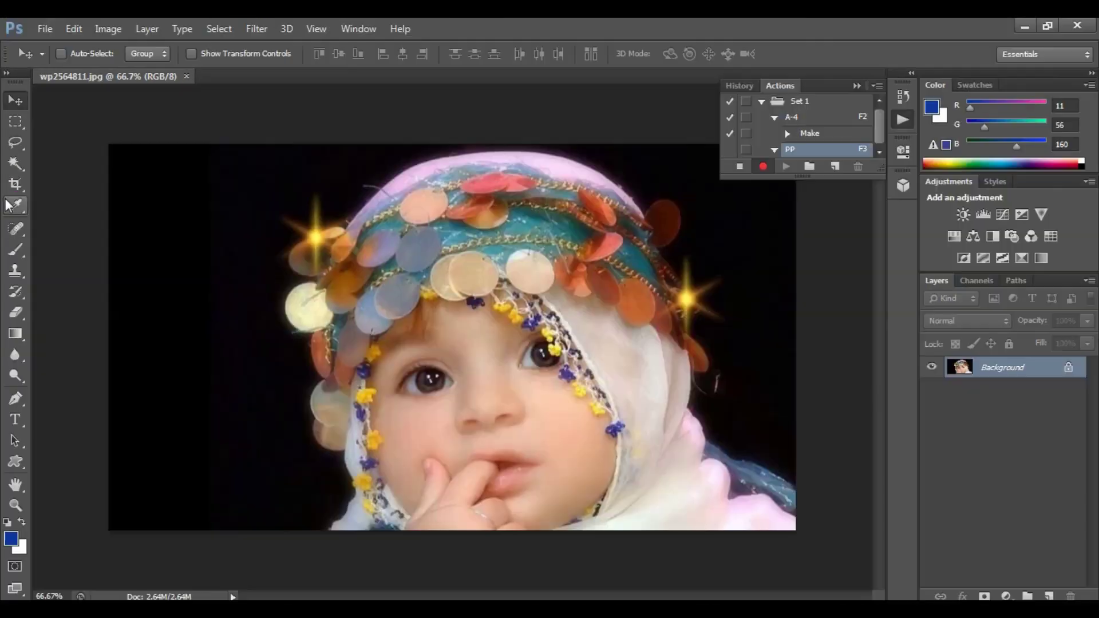
- Crop the baby photo to 40 × 50 mm at 300 px/in, framing the face
left_click(45, 152)
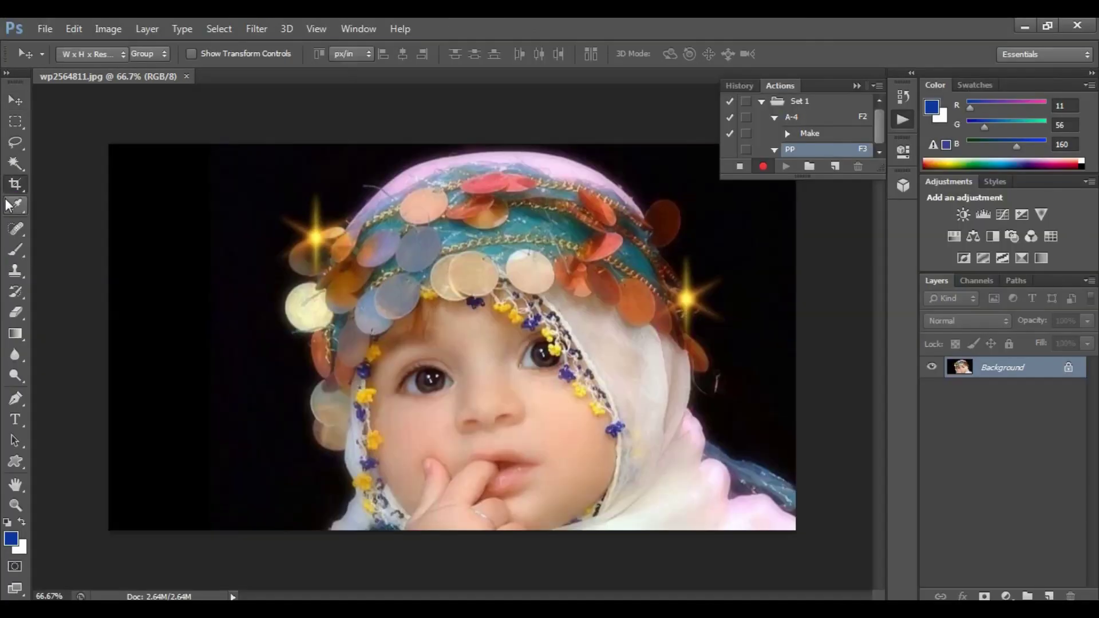
left_click(309, 193)
left_click(442, 212)
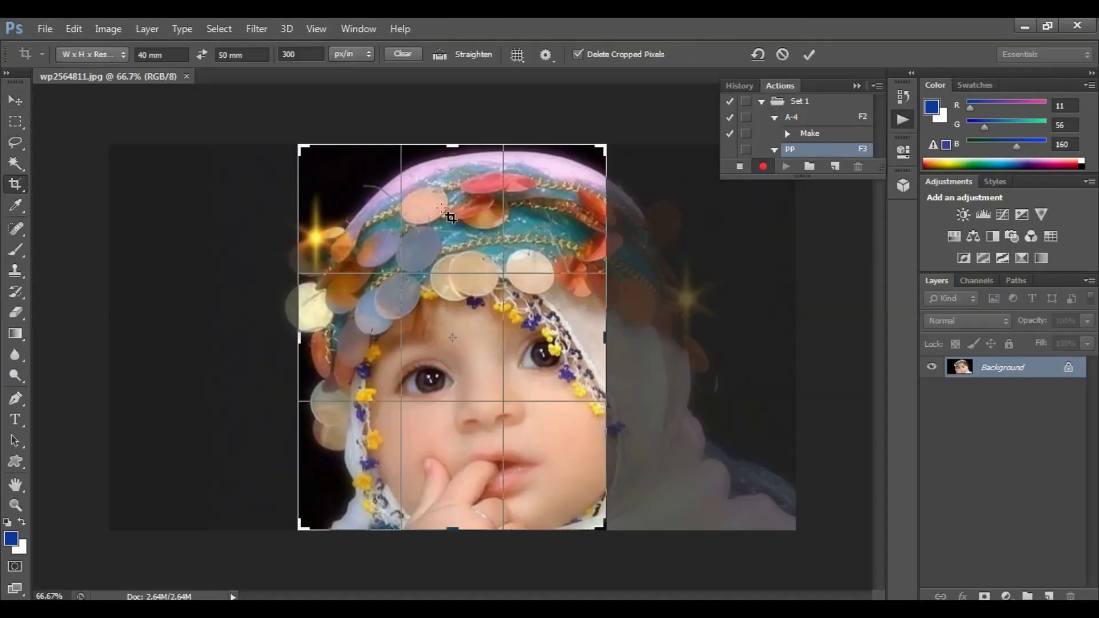
left_click_drag(443, 213, 407, 211)
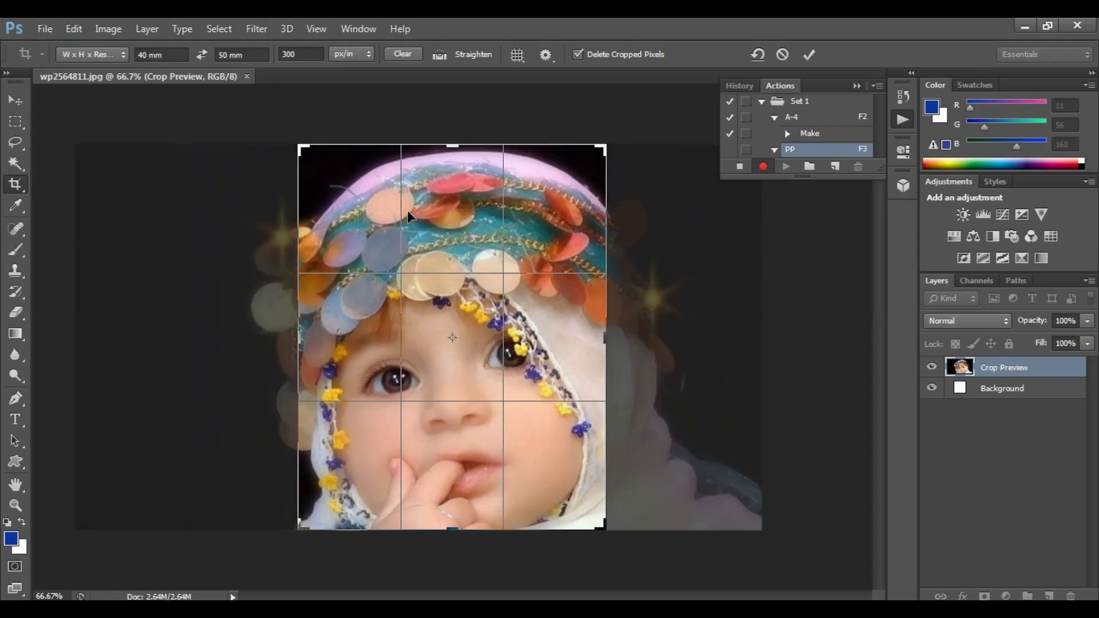
key("Return")
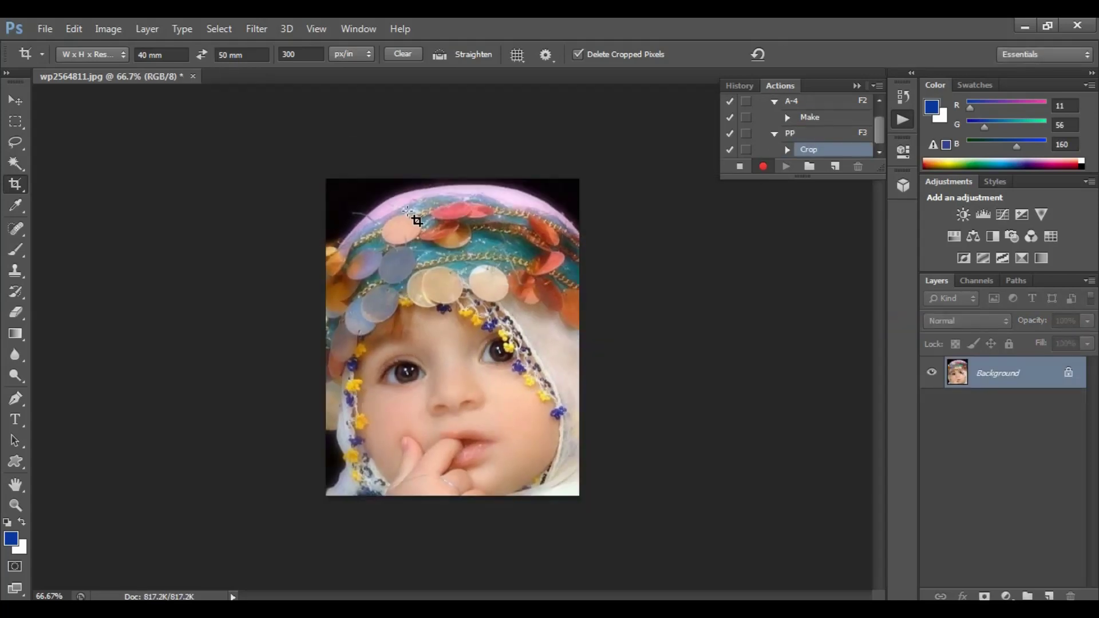
key("v")
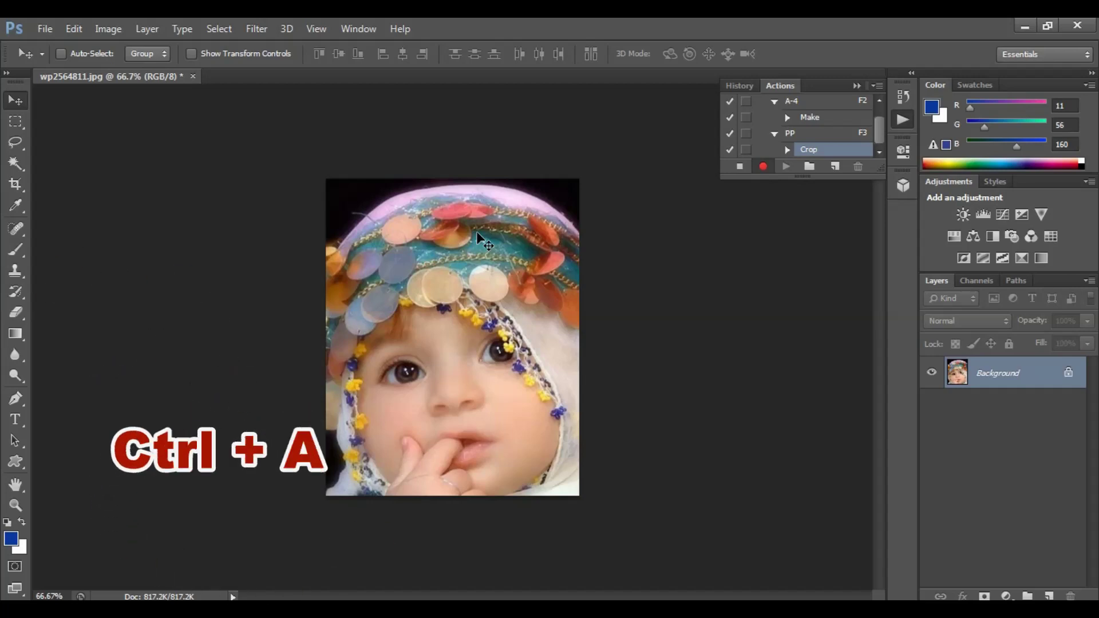
- Select the whole image and set the Stroke colour to light blue 178cc2
key("ctrl+a")
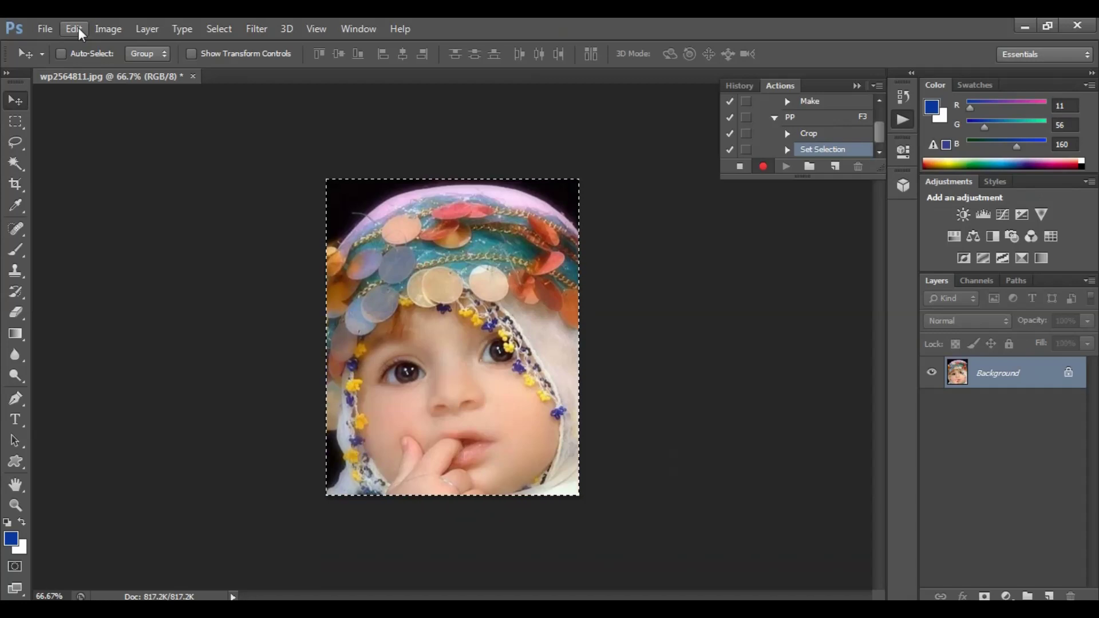
left_click(123, 51)
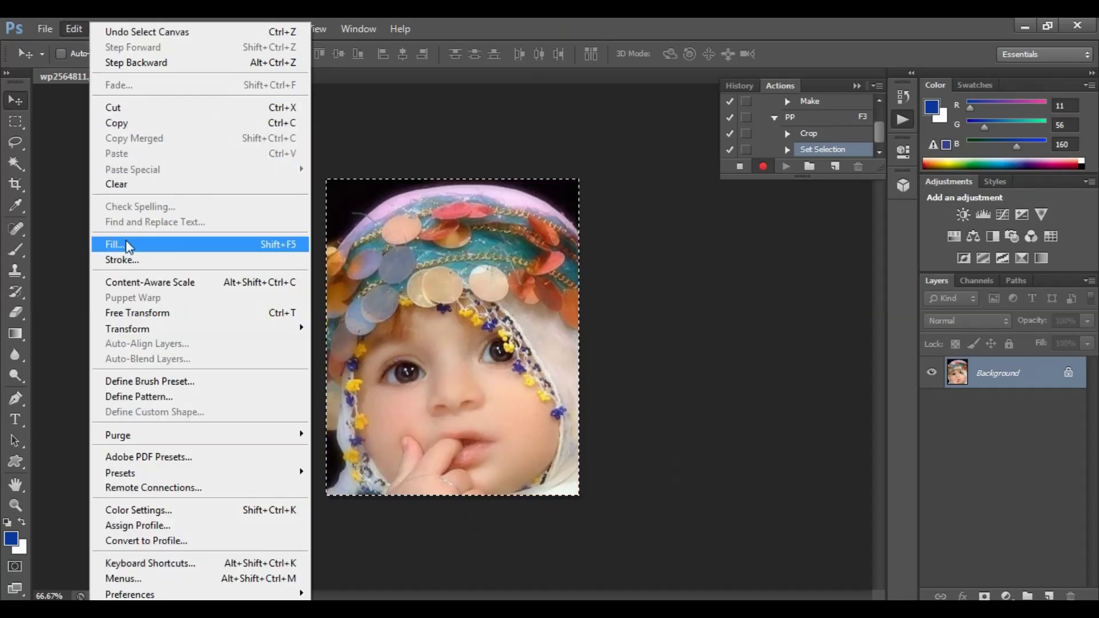
left_click(119, 261)
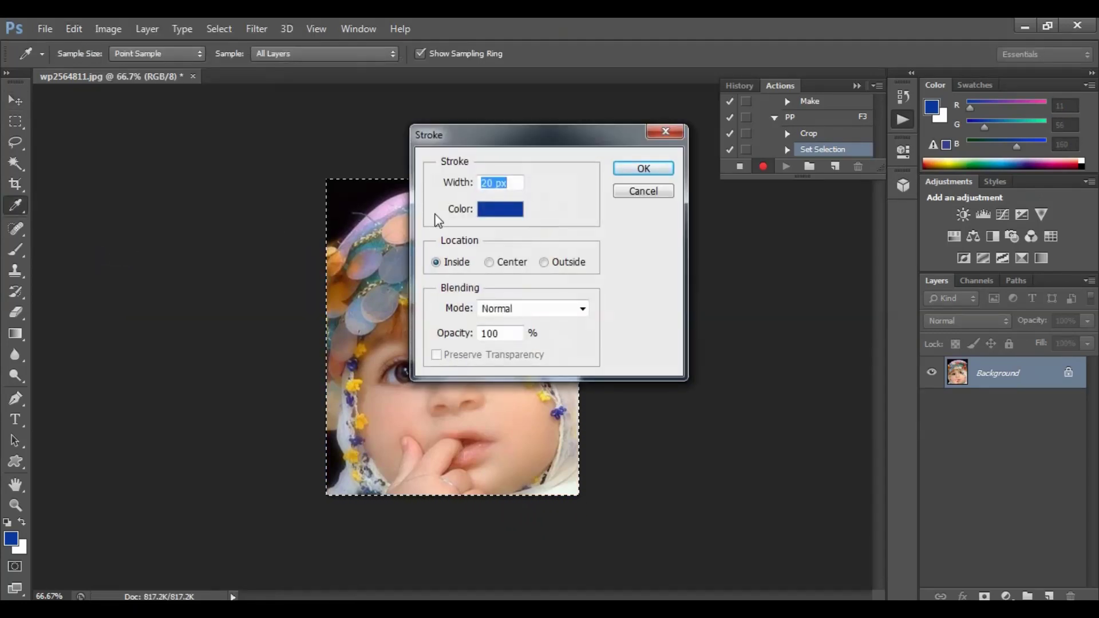
left_click(510, 214)
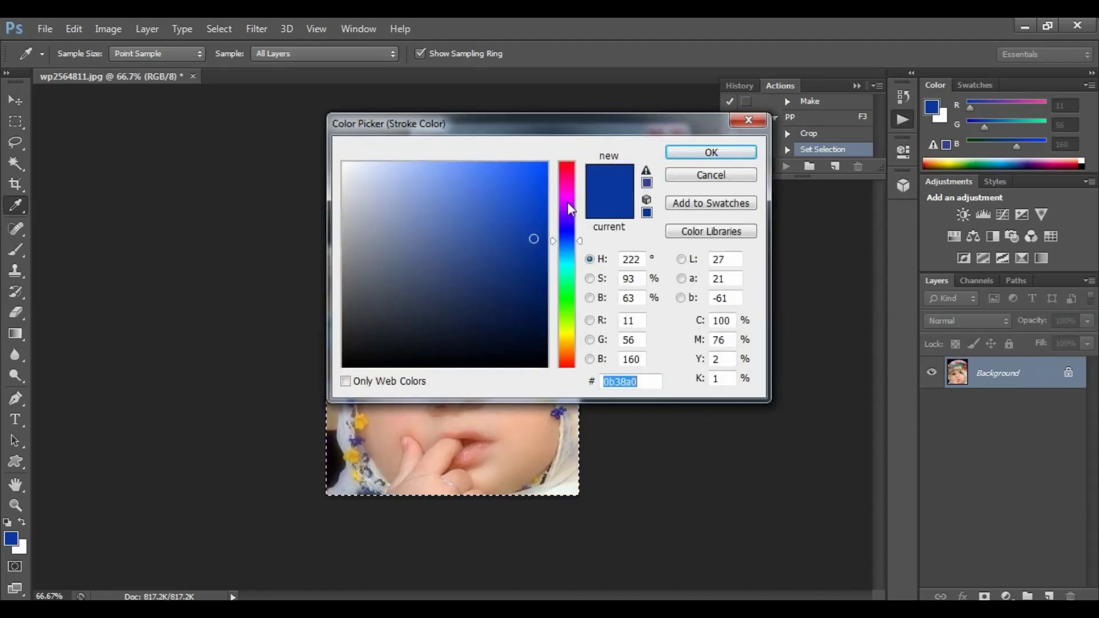
left_click(570, 203)
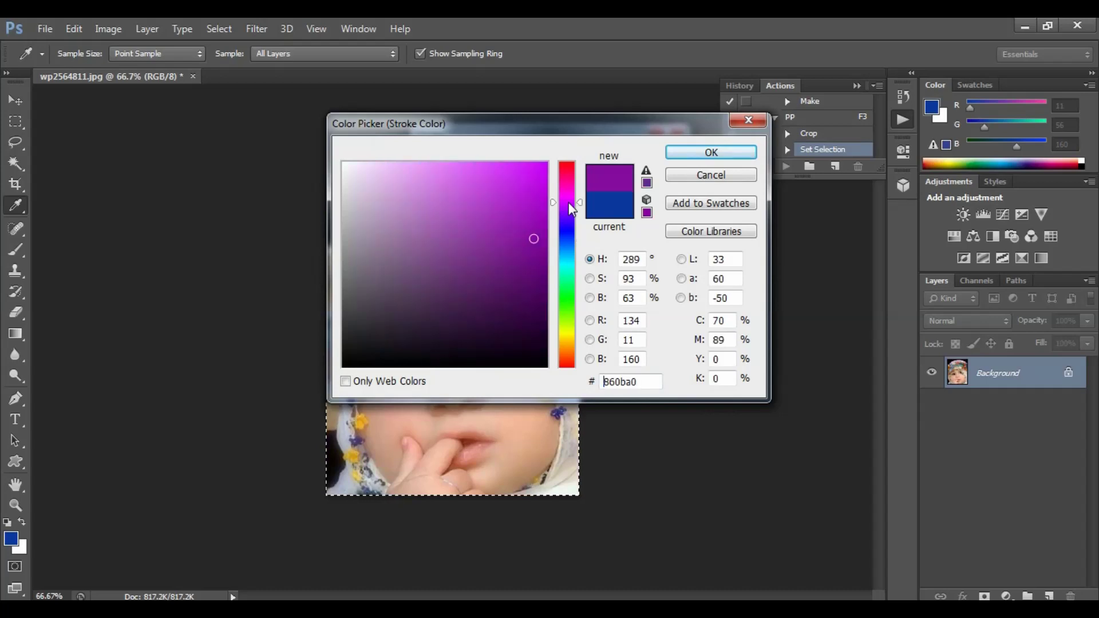
left_click(562, 254)
left_click(523, 211)
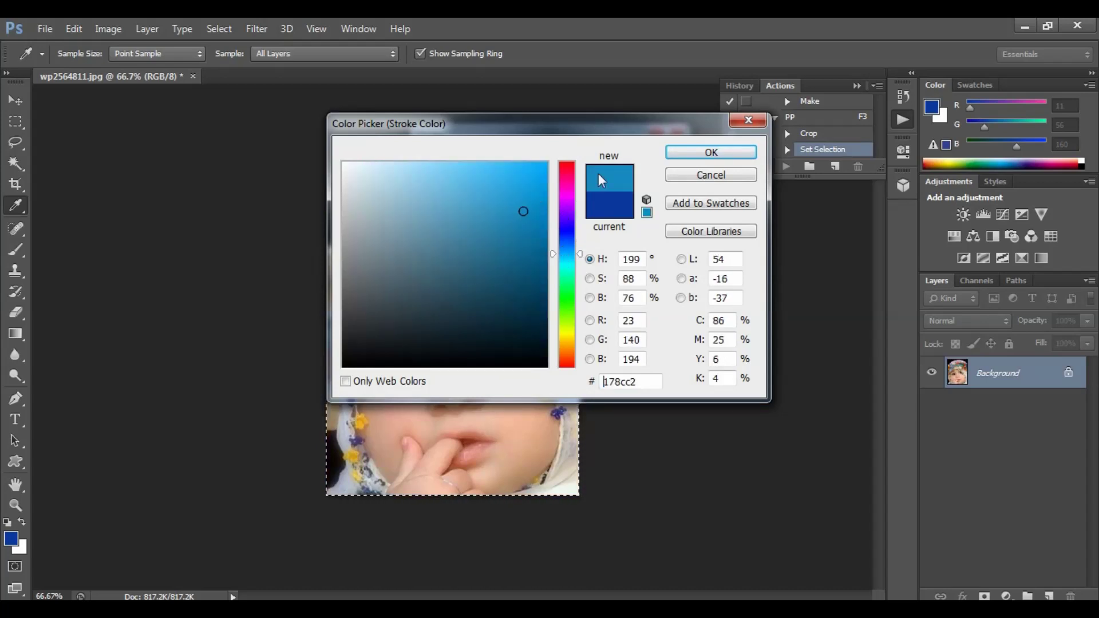
left_click(700, 154)
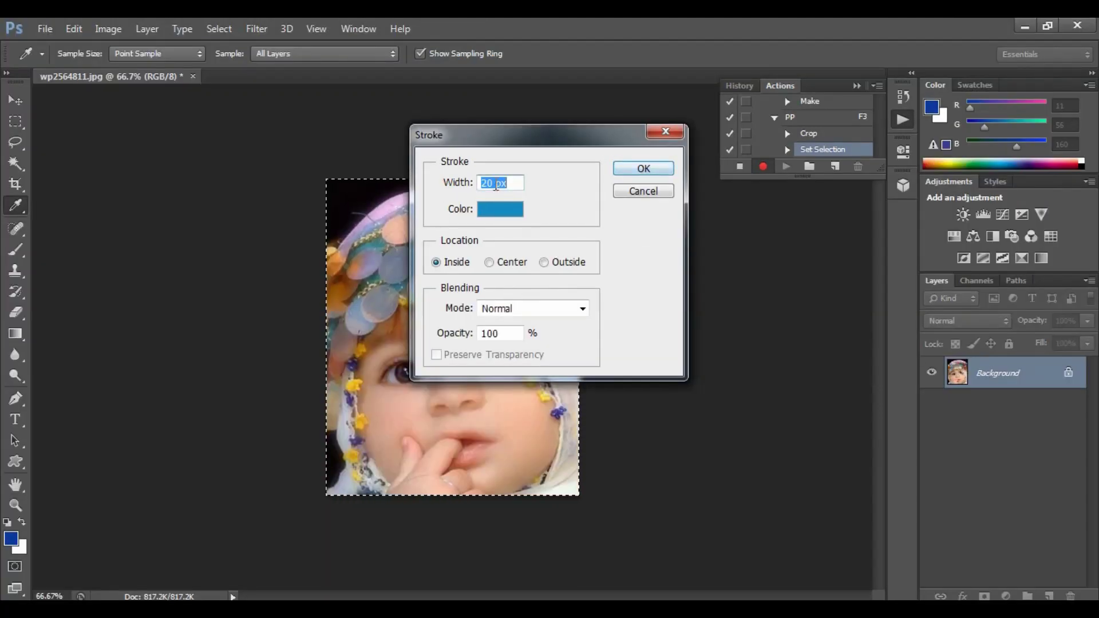
- Apply a 10 px Inside stroke and deselect the image
left_click_drag(496, 186, 480, 184)
type("10")
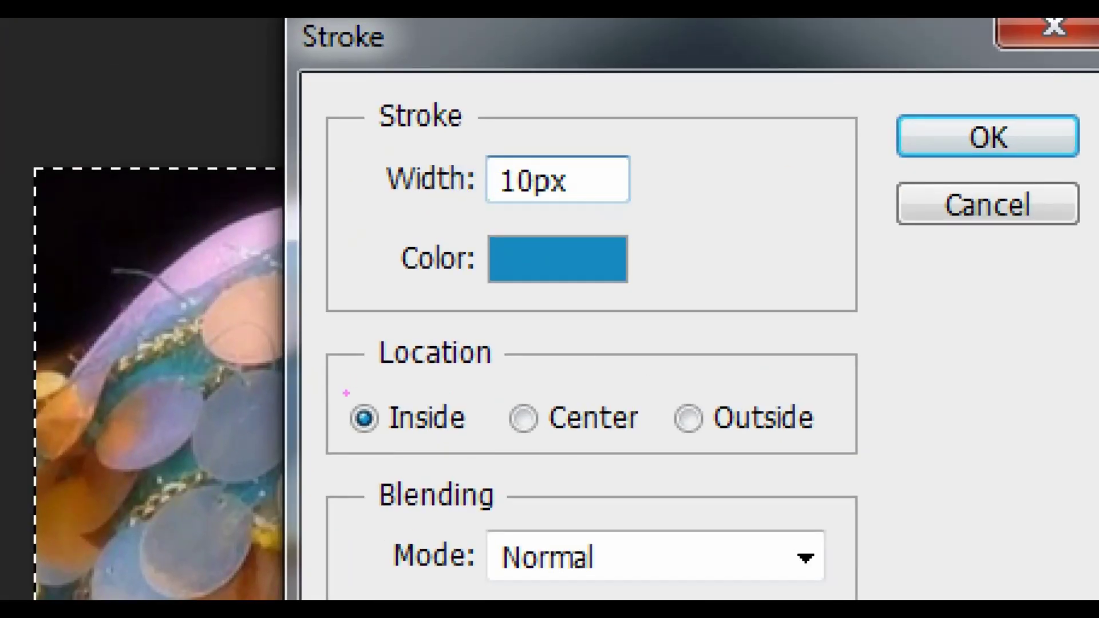
mouse_move(346, 394)
left_mouse_down()
mouse_move(379, 428)
mouse_move(462, 442)
left_mouse_up()
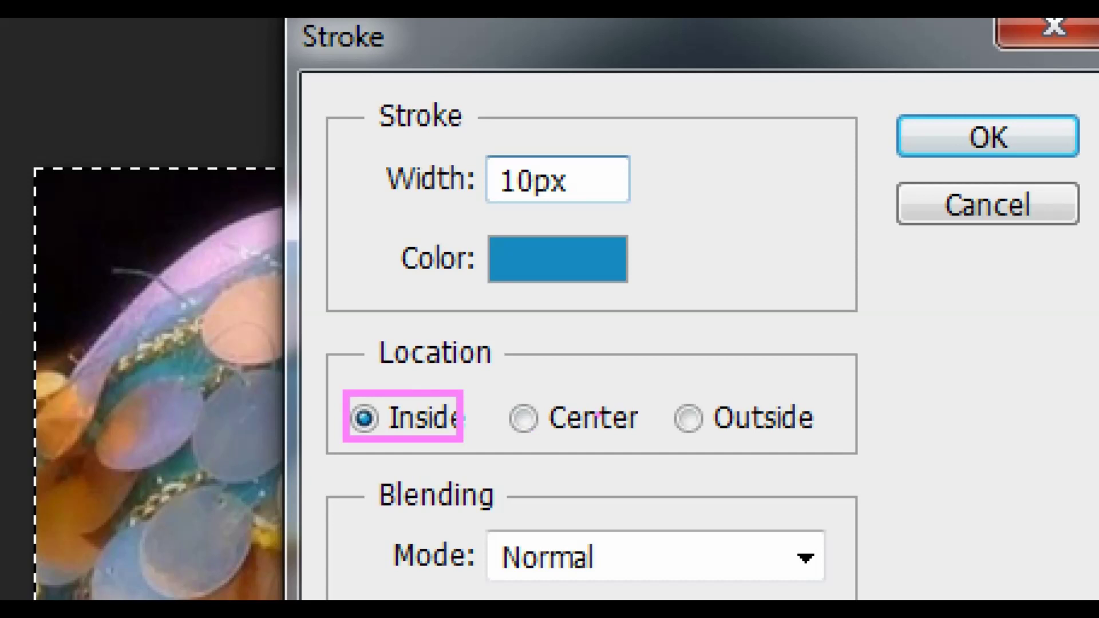
left_click_drag(917, 111, 1039, 161)
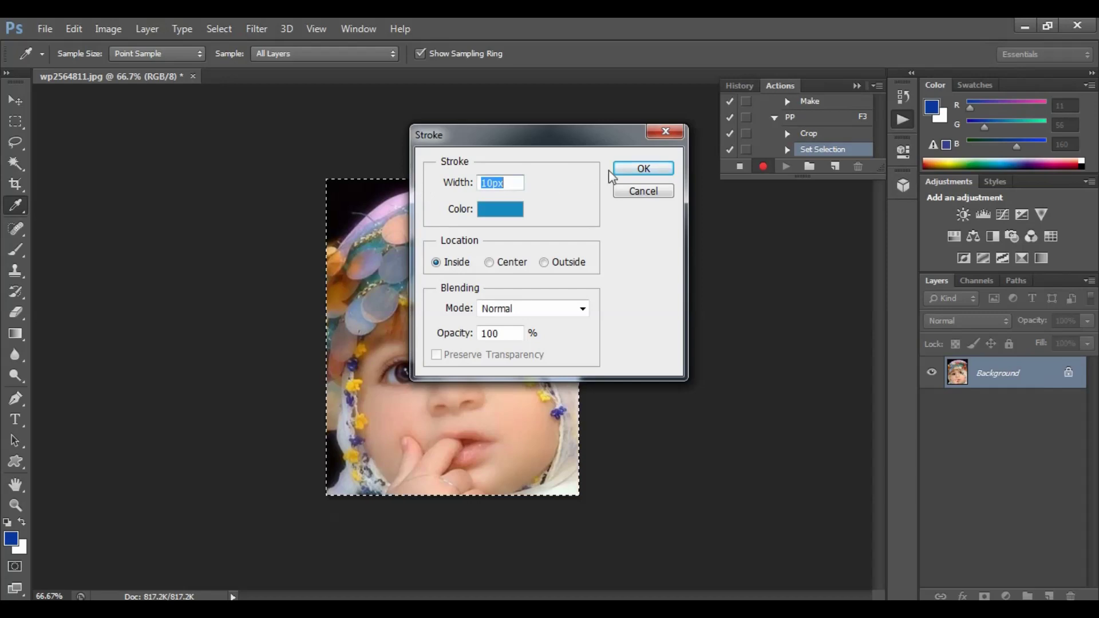
left_click(619, 170)
key("v")
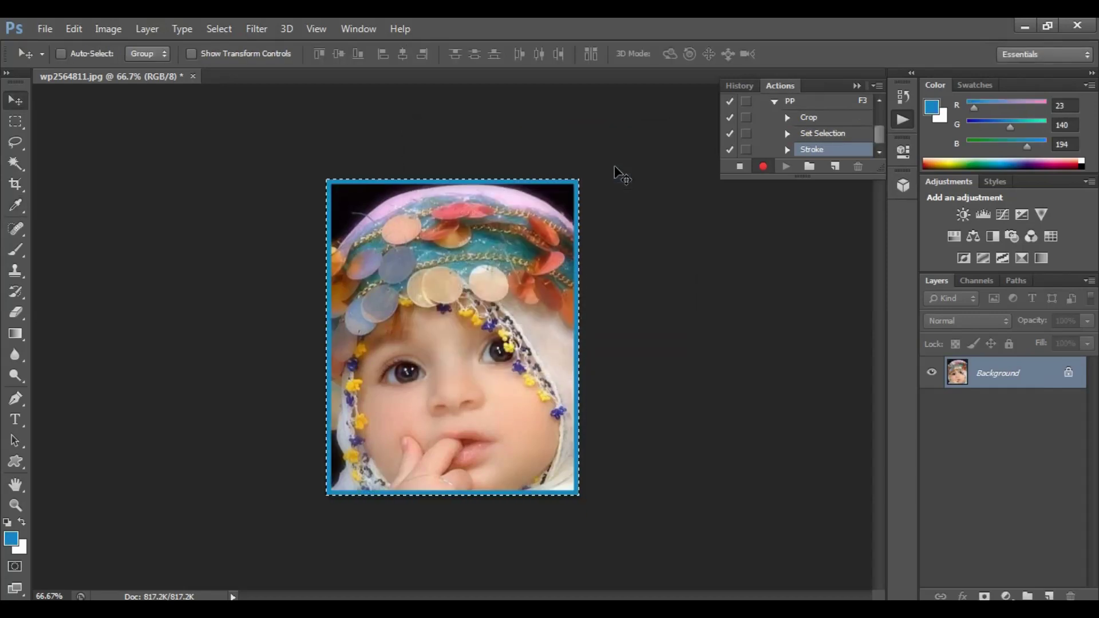
key("ctrl+d")
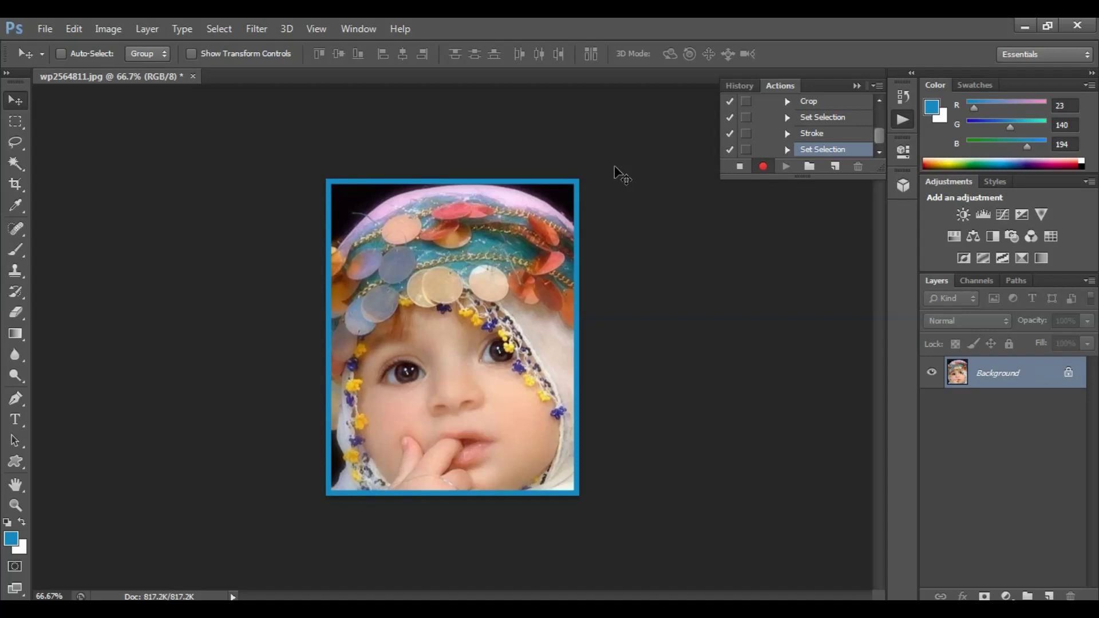
scroll(880, 131, "up", 1)
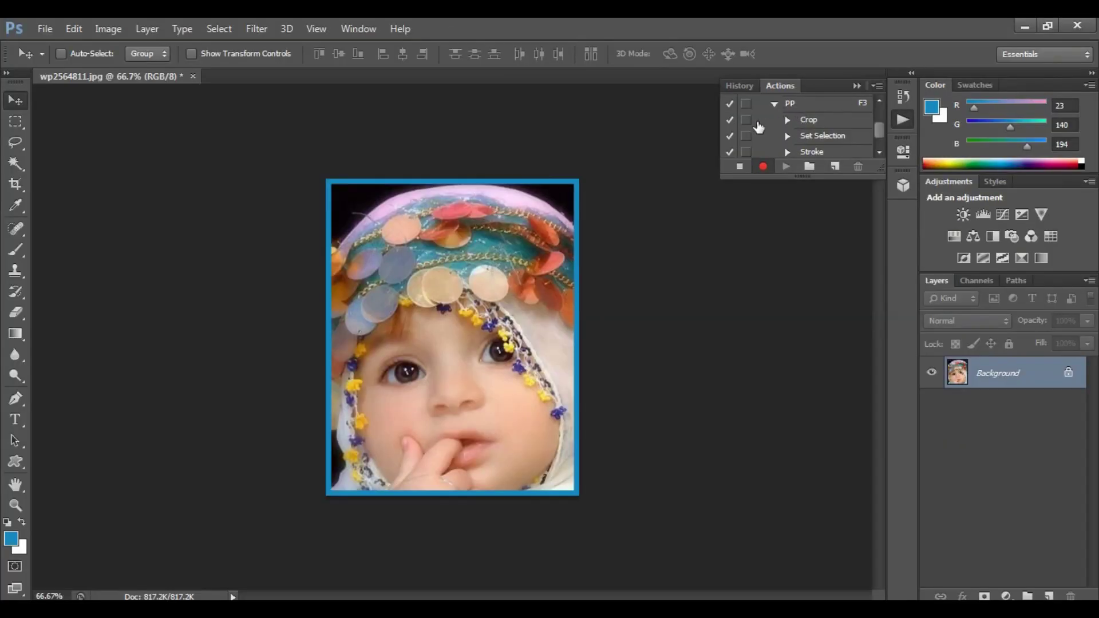
- Enable the dialog toggle on the Crop step and stop recording the PP action
left_click(747, 122)
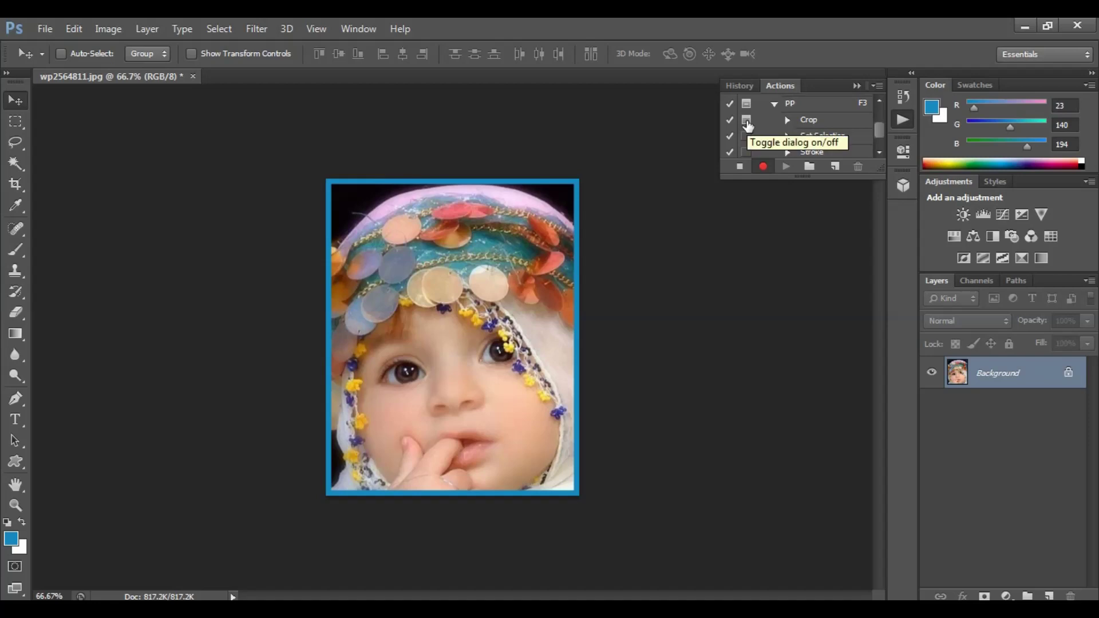
left_click(740, 166)
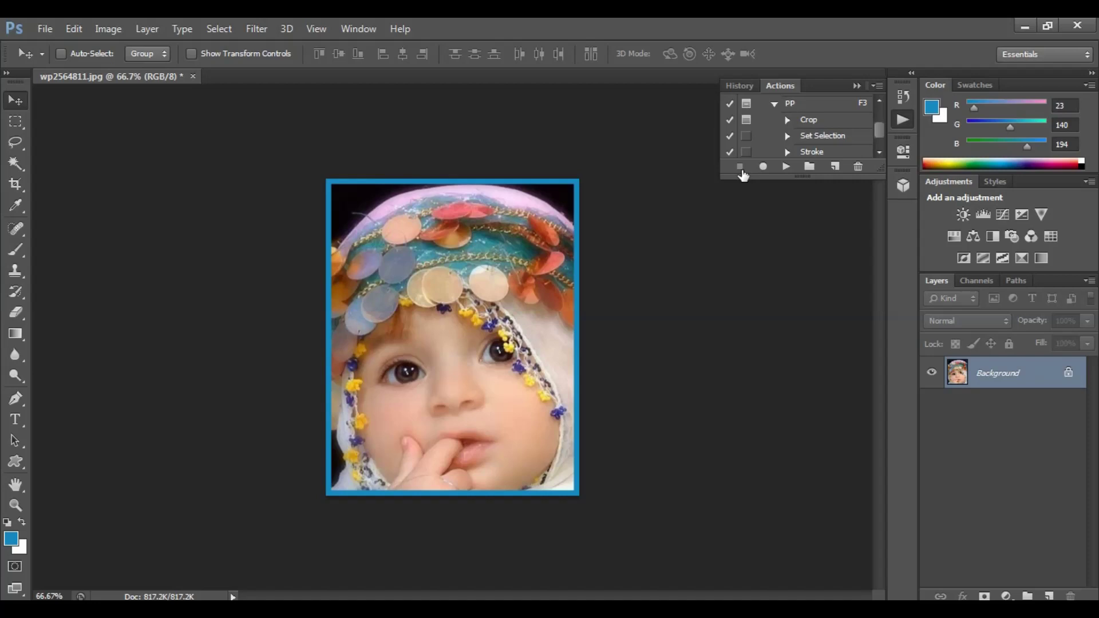
left_click(193, 76)
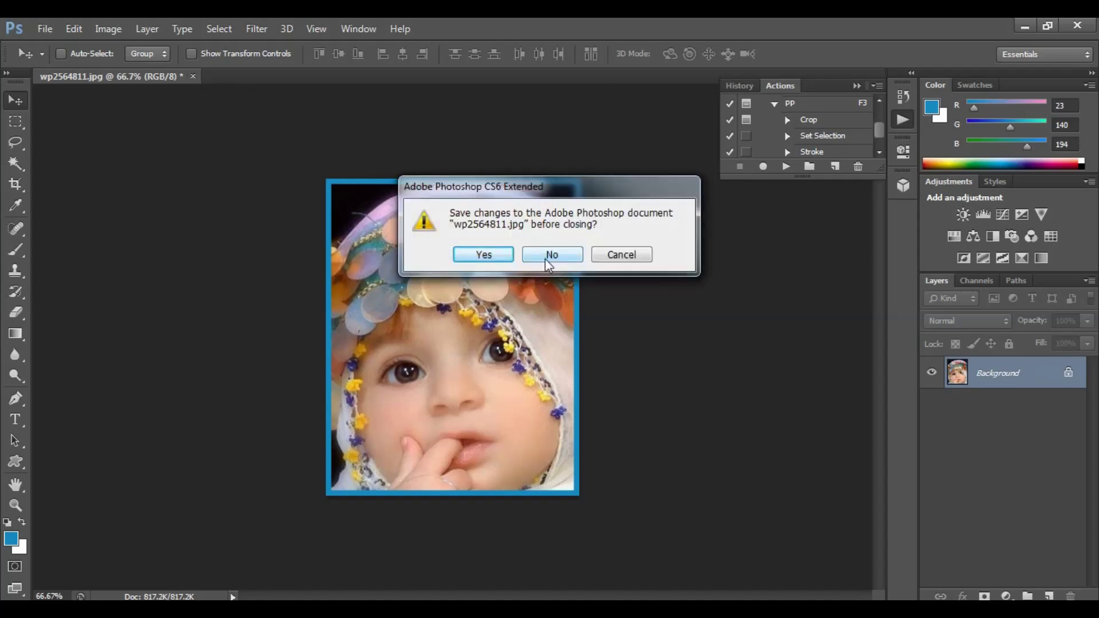
left_click(614, 256)
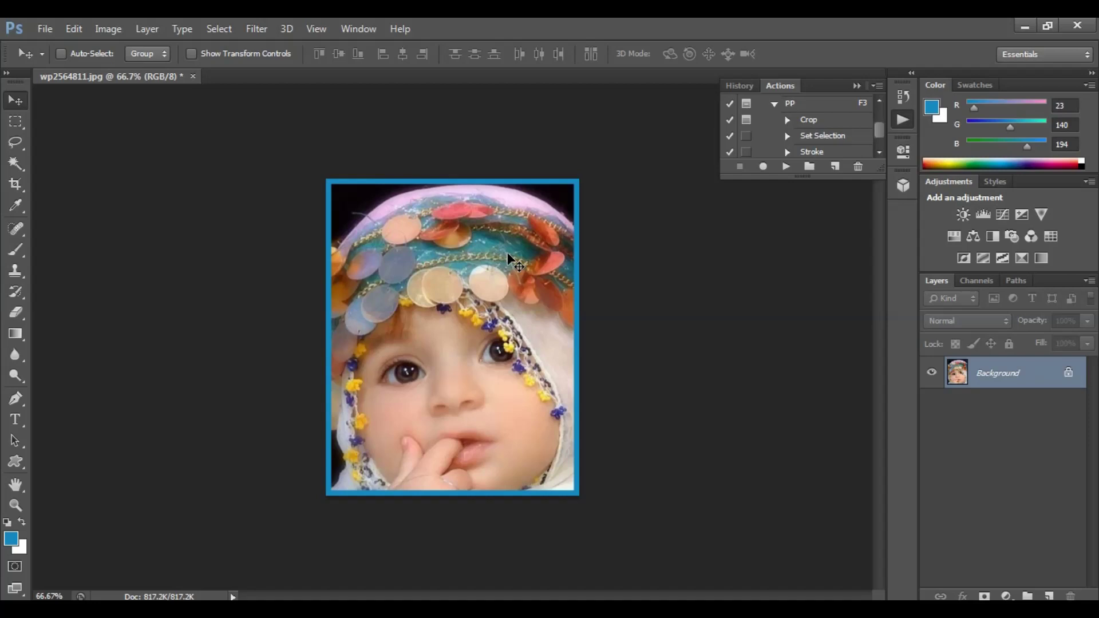
- Copy the whole bordered photo and close it without saving
key("ctrl+a")
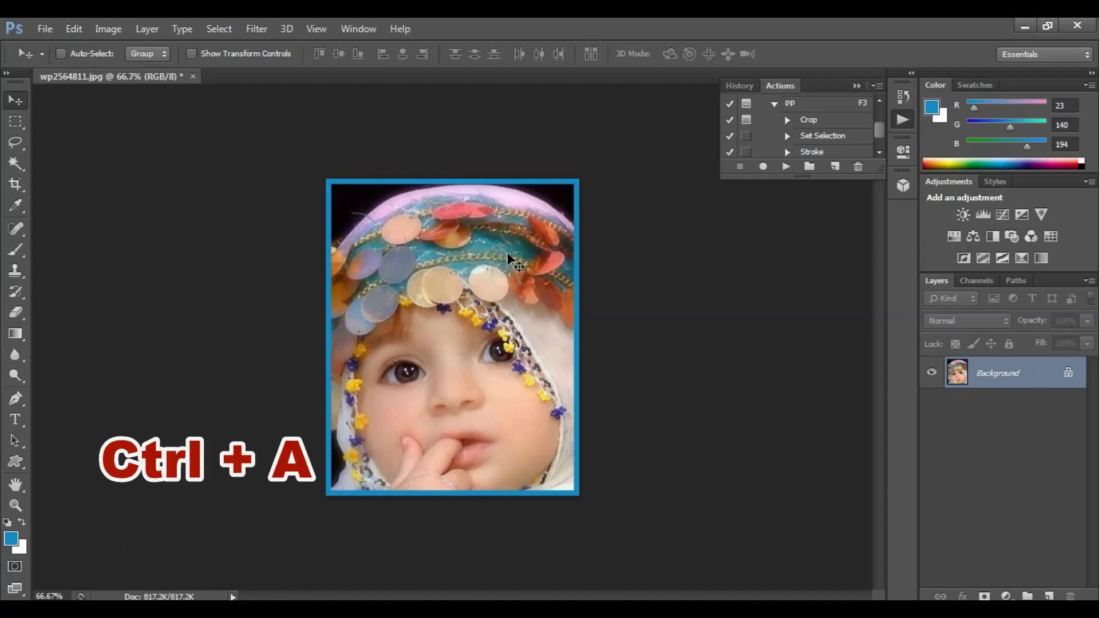
key("ctrl+a")
key("ctrl+c")
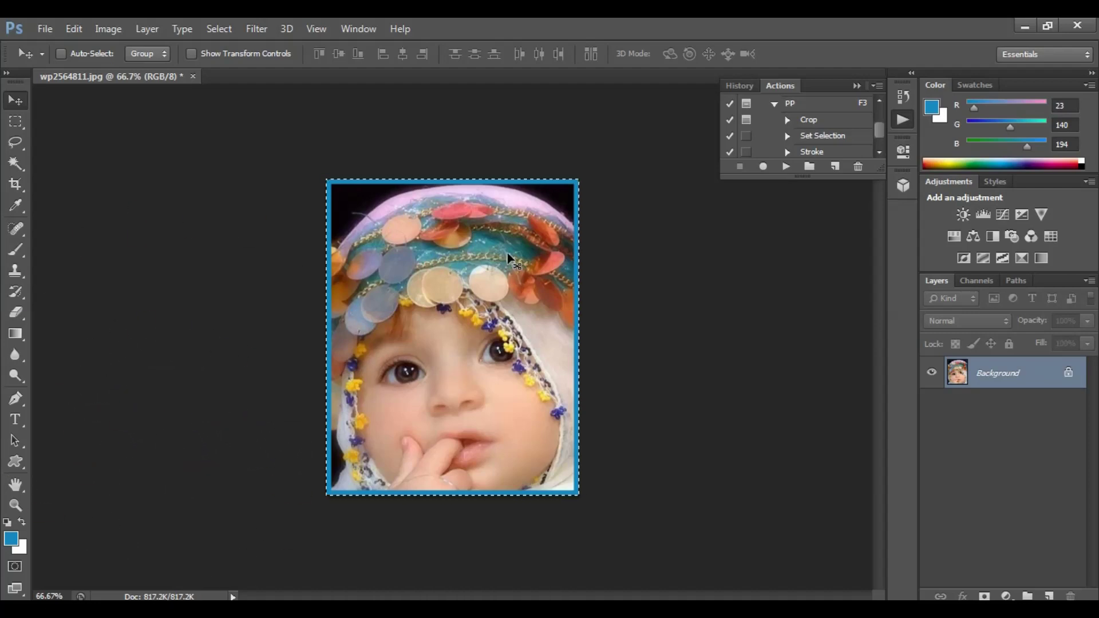
left_click(193, 76)
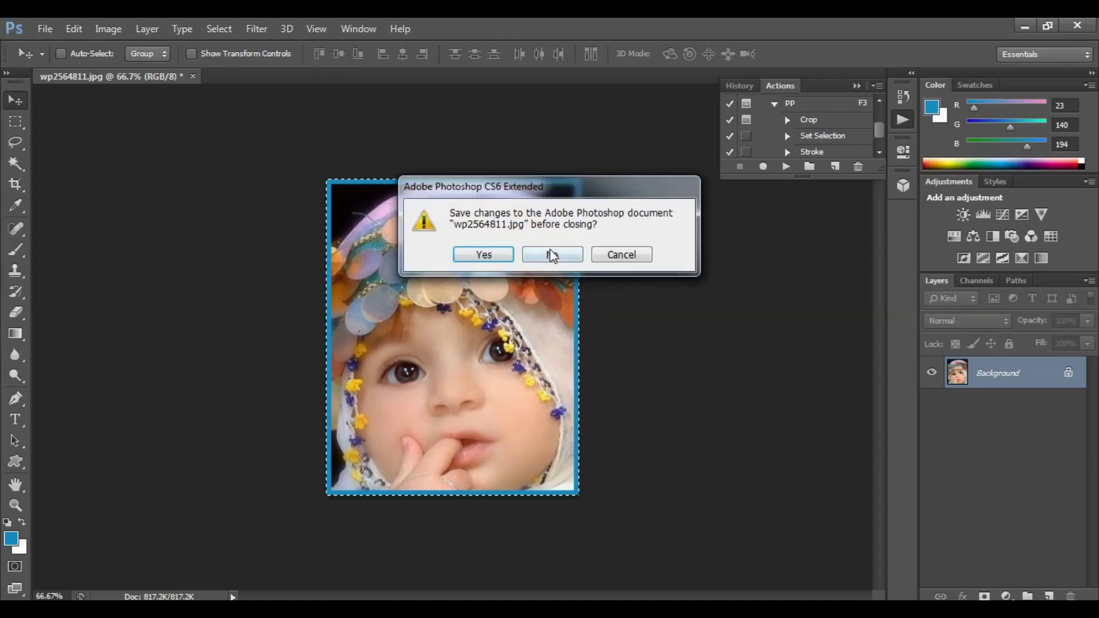
left_click(551, 253)
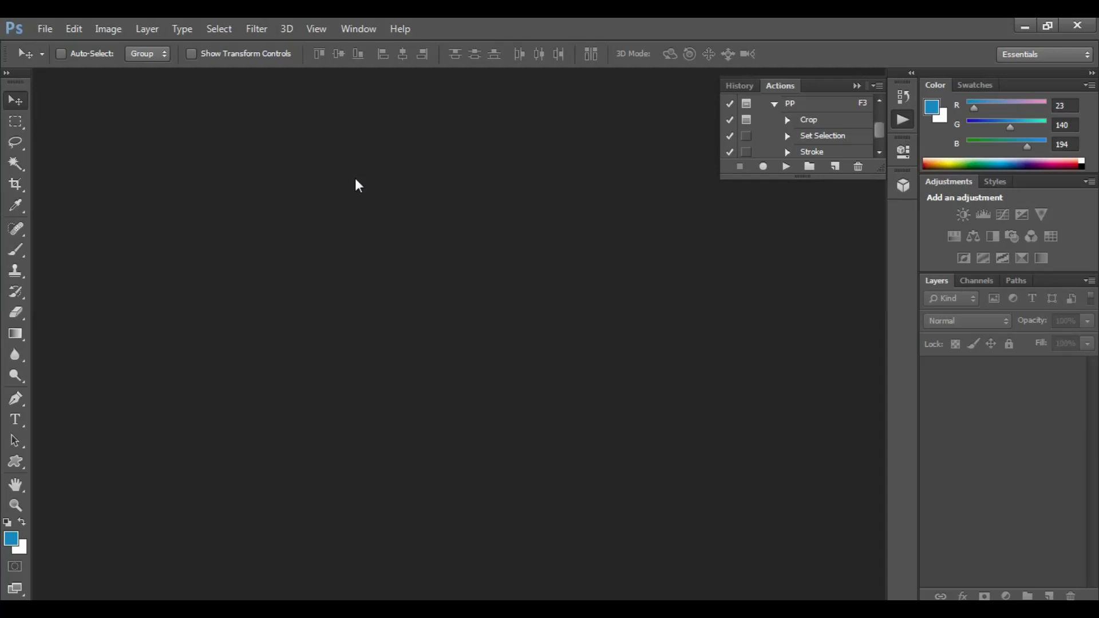
- Make a blank A4 page with F2 and paste the bordered photo at its top-left corner
key("F2")
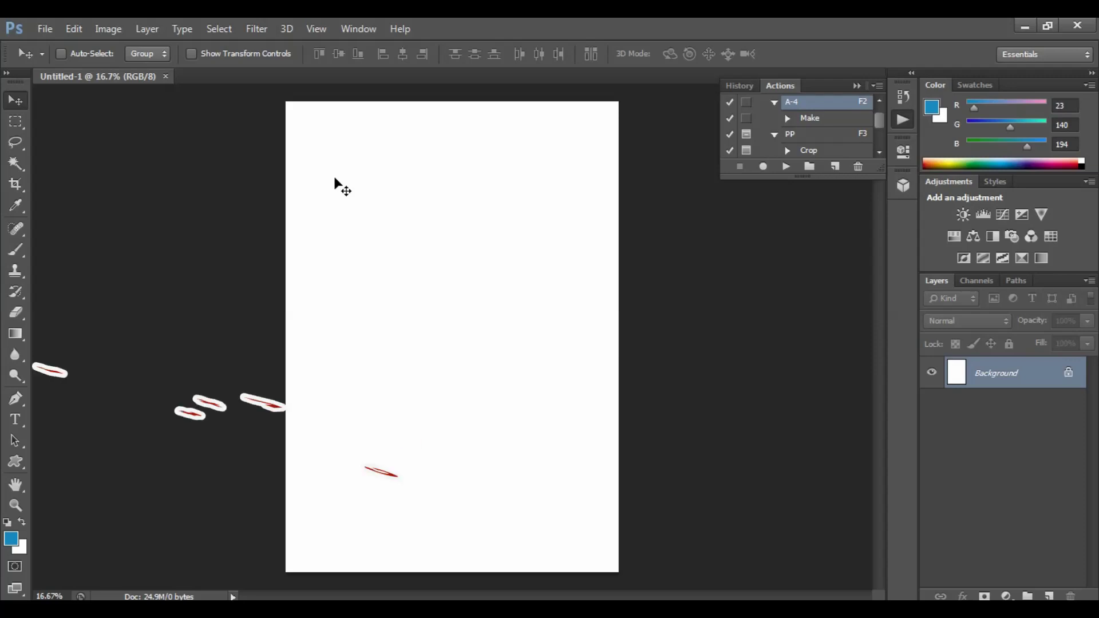
key("ctrl+v")
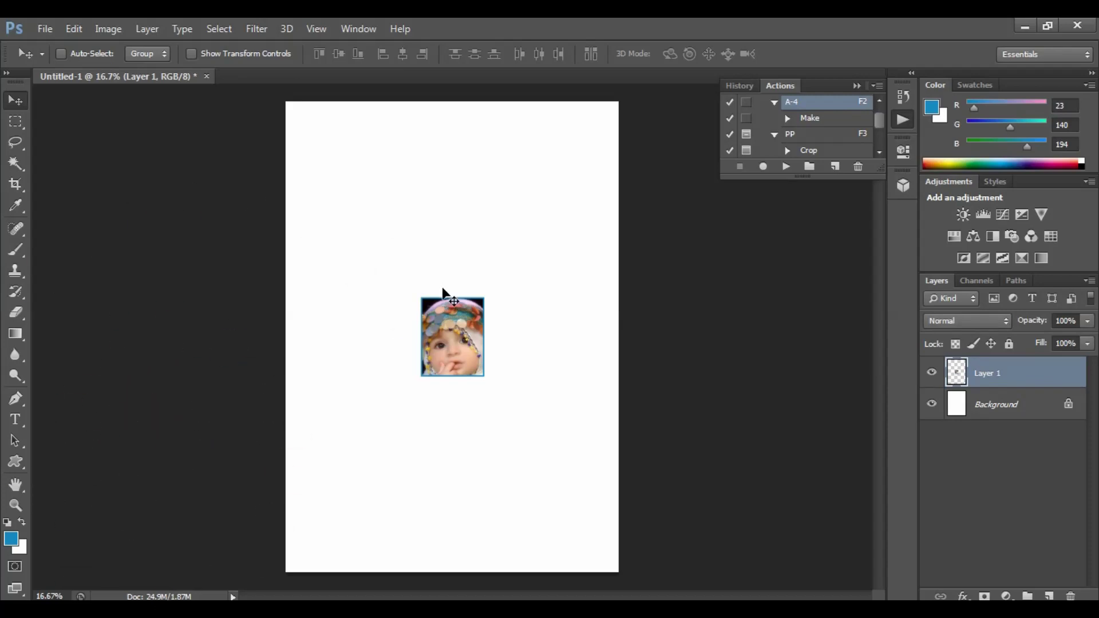
left_click_drag(447, 322, 329, 142)
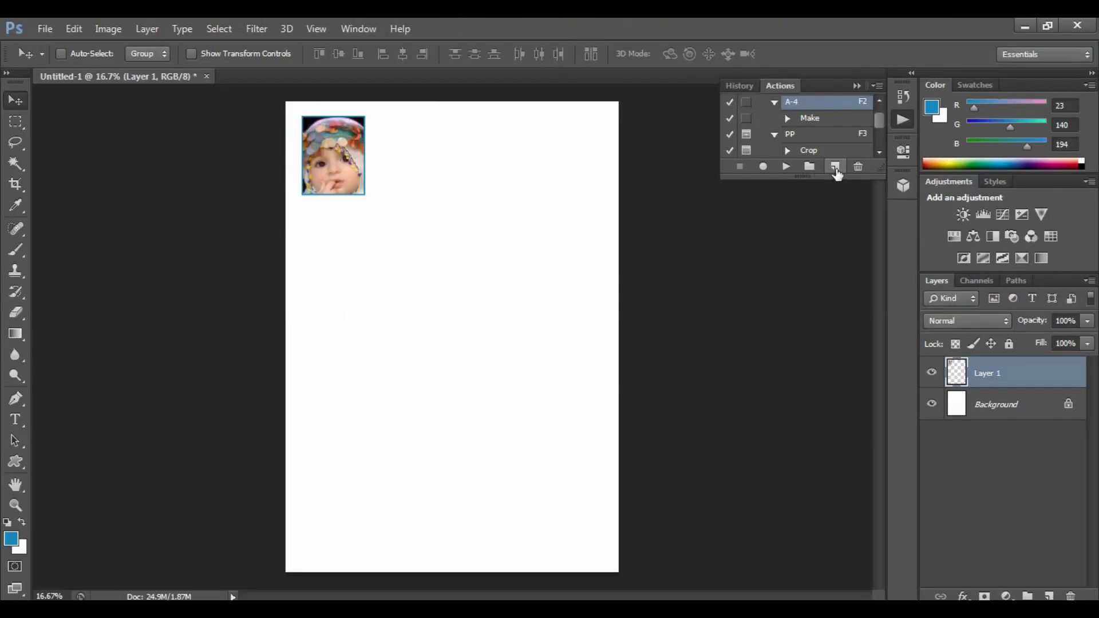
left_click(836, 170)
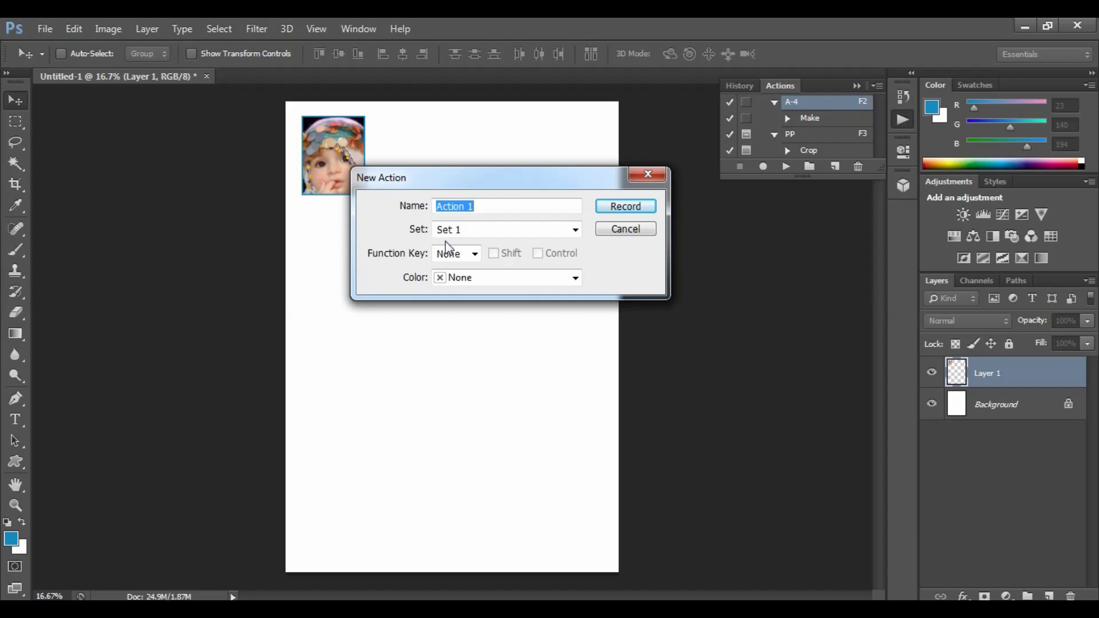
- Name the new action 8Copy, assign shortcut F4, and start recording
type("8Copy")
left_click(475, 254)
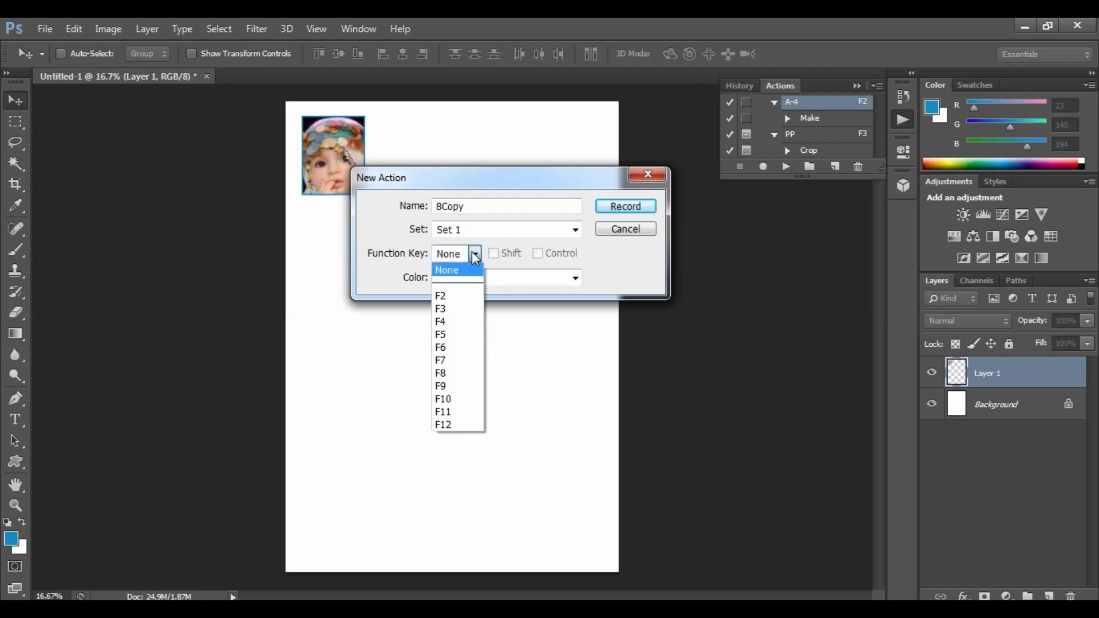
left_click(449, 321)
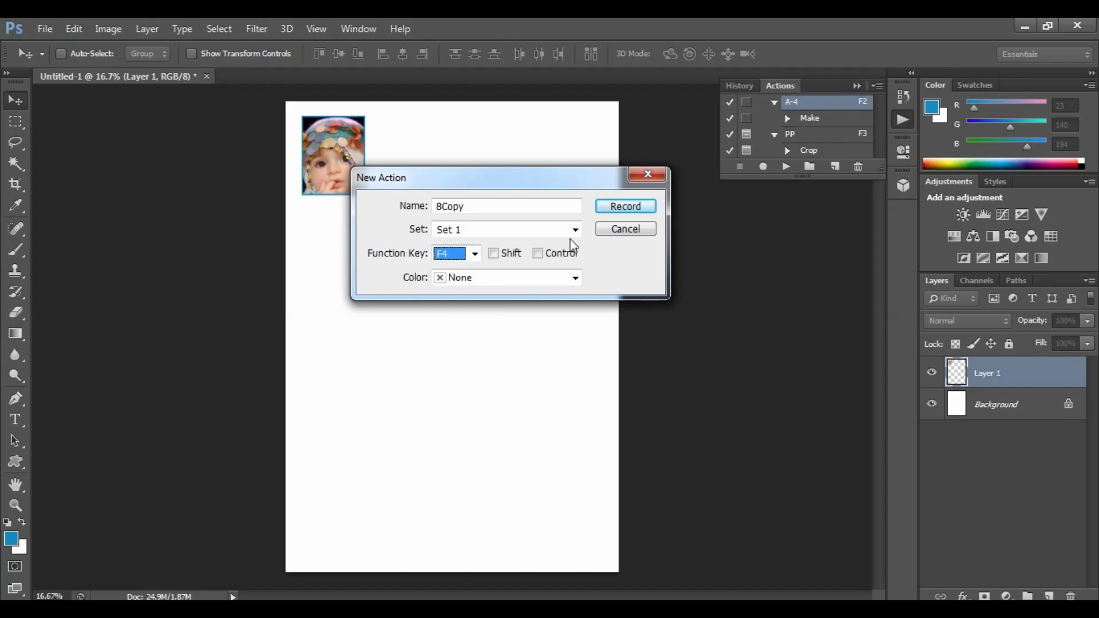
left_click(628, 207)
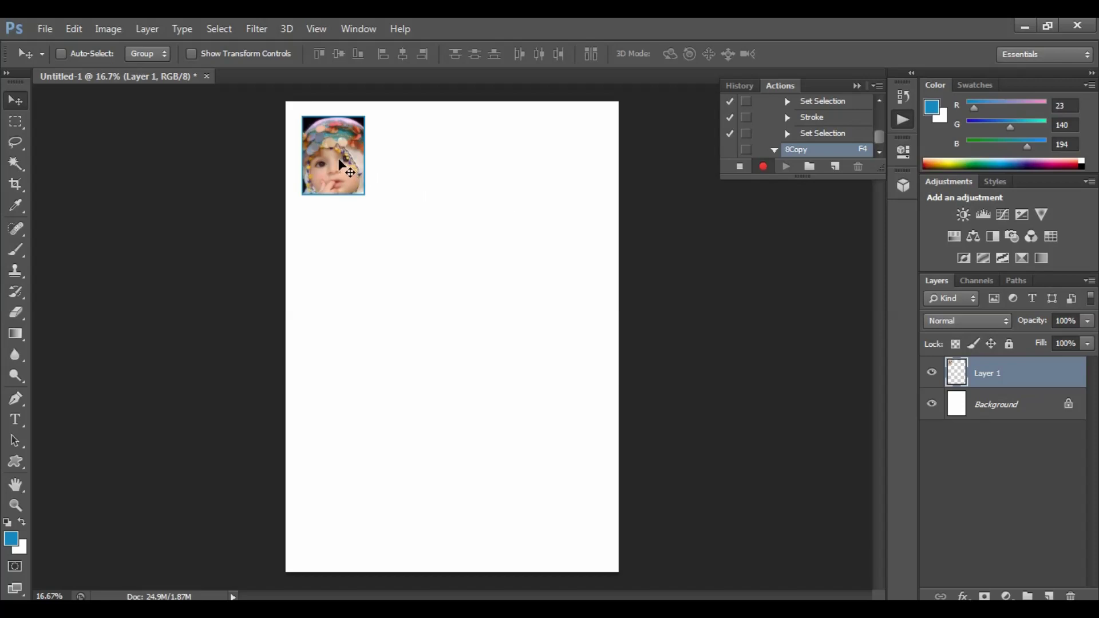
- Alt-copy the baby photo into a row of four and merge the row into one layer
left_click_drag(340, 161, 559, 174)
key("Escape")
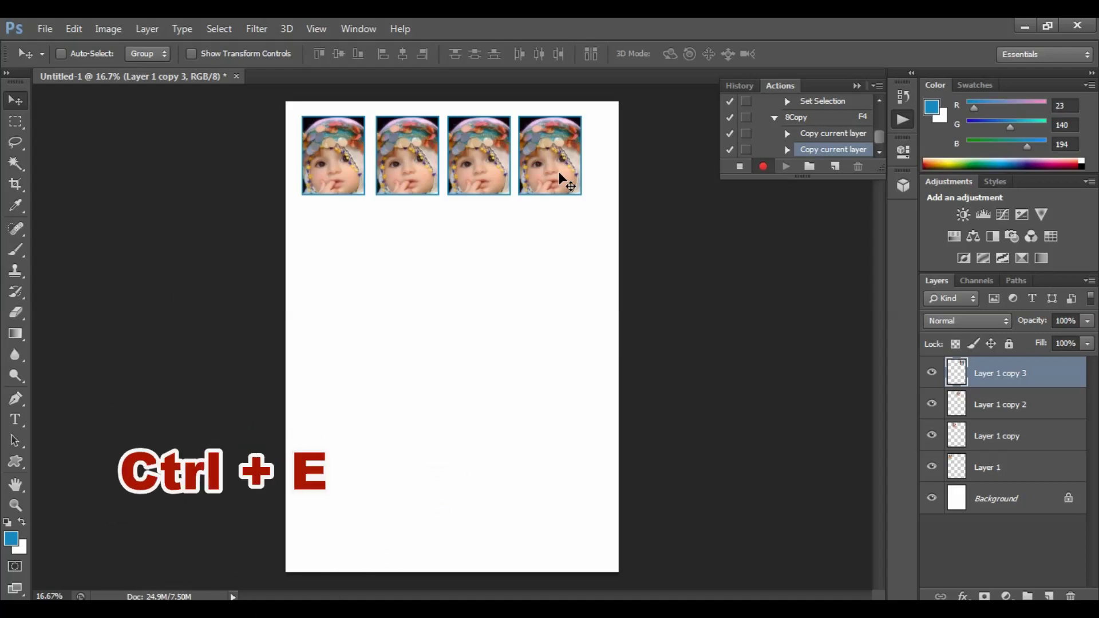
key("ctrl+e")
key("ctrl+e")
key("ctrl+e")
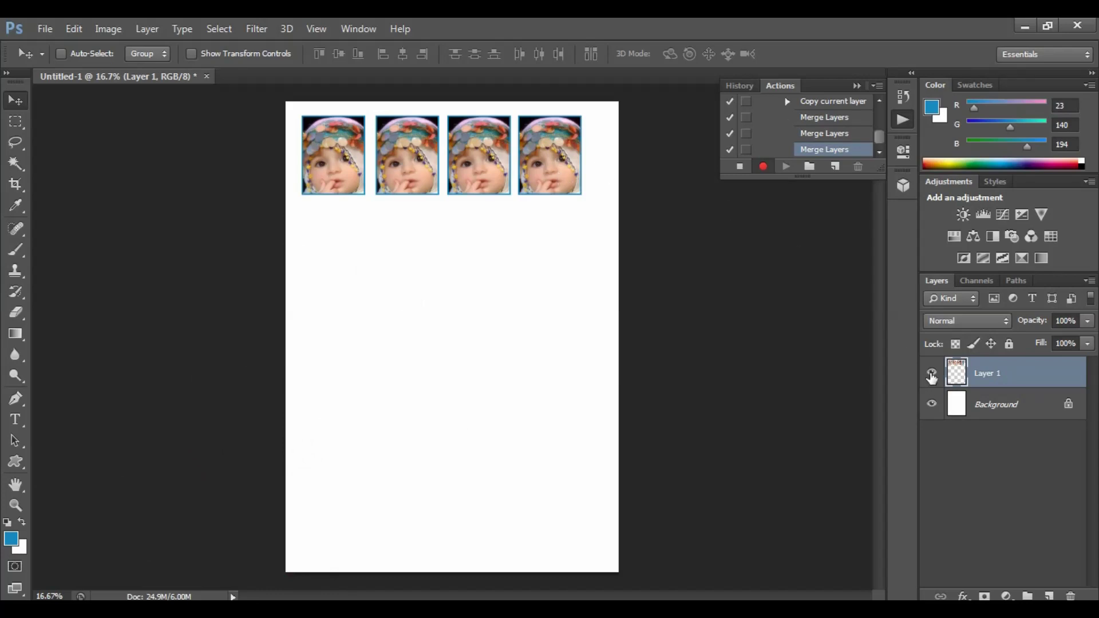
left_click(931, 373)
left_click(932, 375)
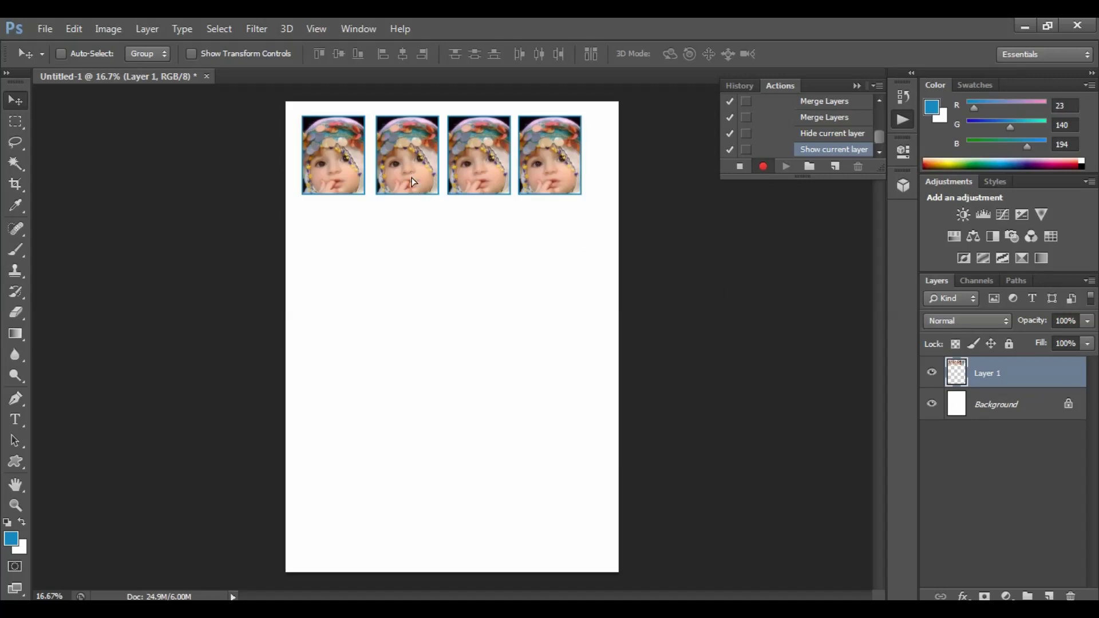
- Copy the merged row down beneath itself, stop the 8Copy recording, and close Untitled-1
left_click_drag(412, 178, 406, 261)
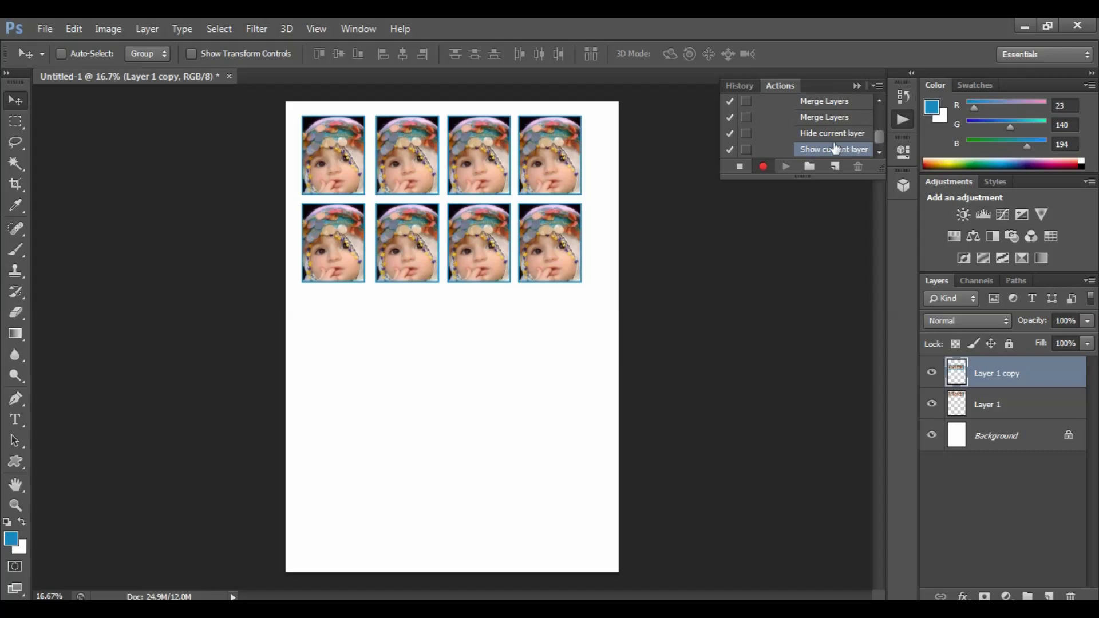
left_click(740, 167)
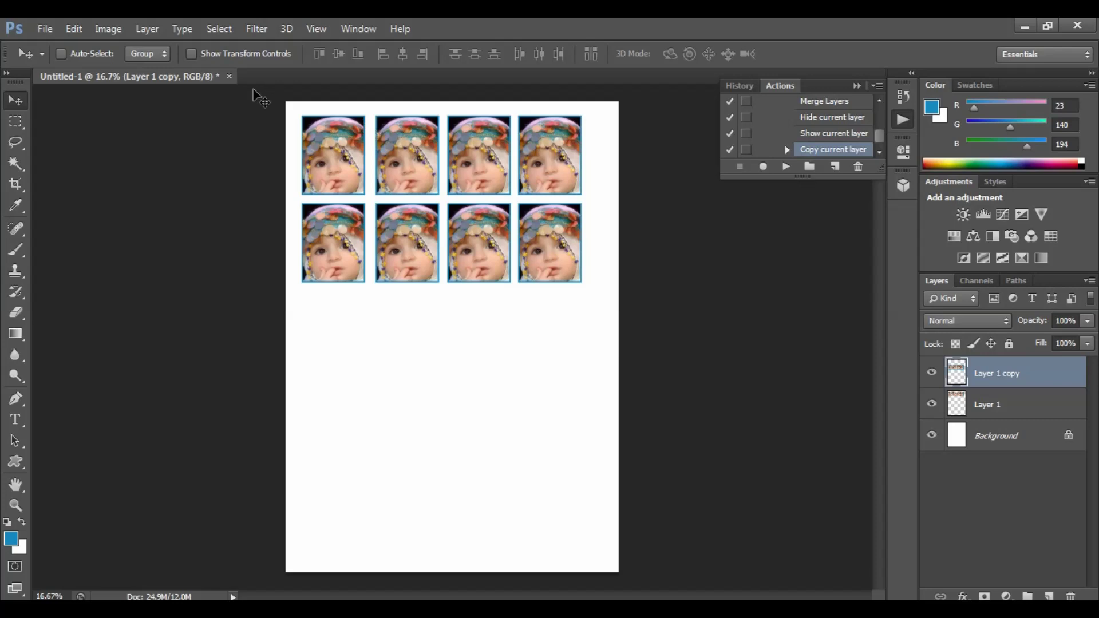
left_click(233, 77)
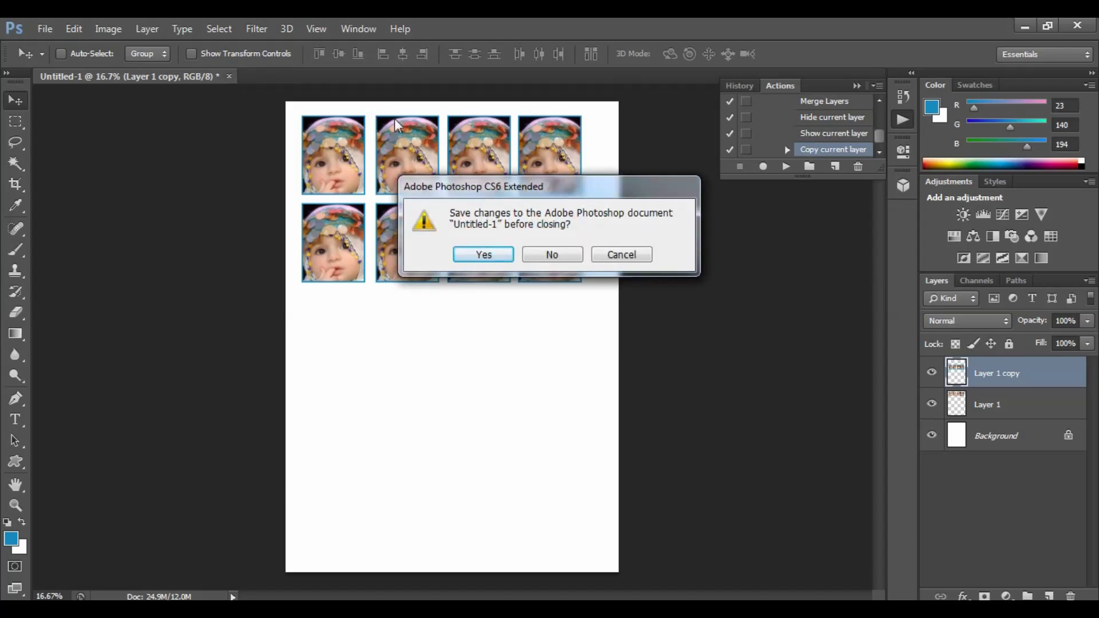
- Close the eight-photo layout without saving, collapse the Actions panel, and create a fresh blank A4 page
left_click(551, 254)
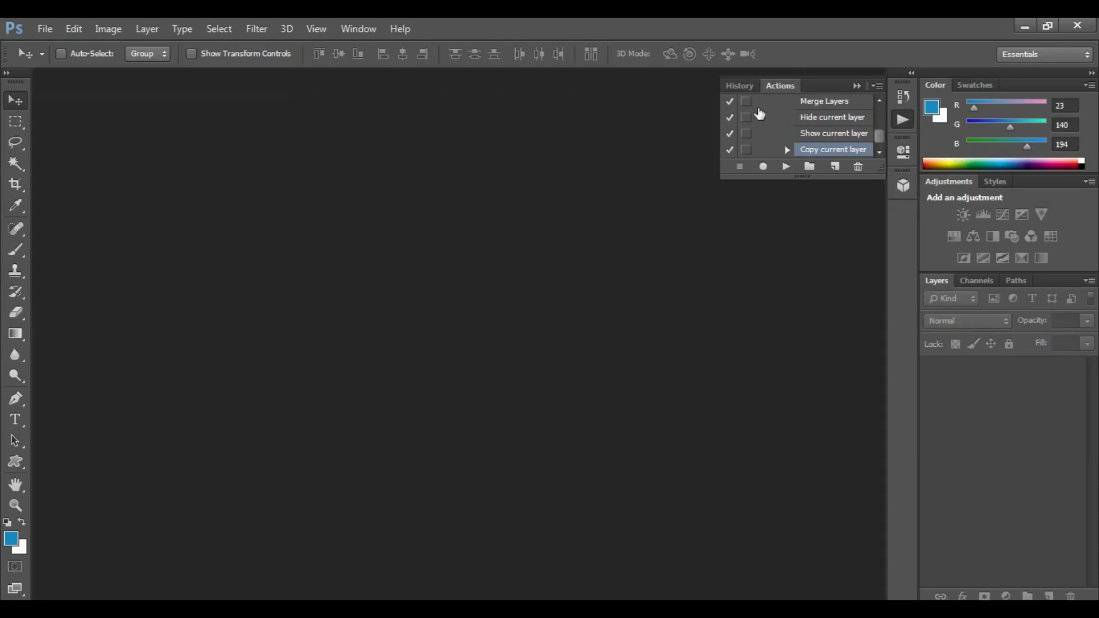
left_click(855, 85)
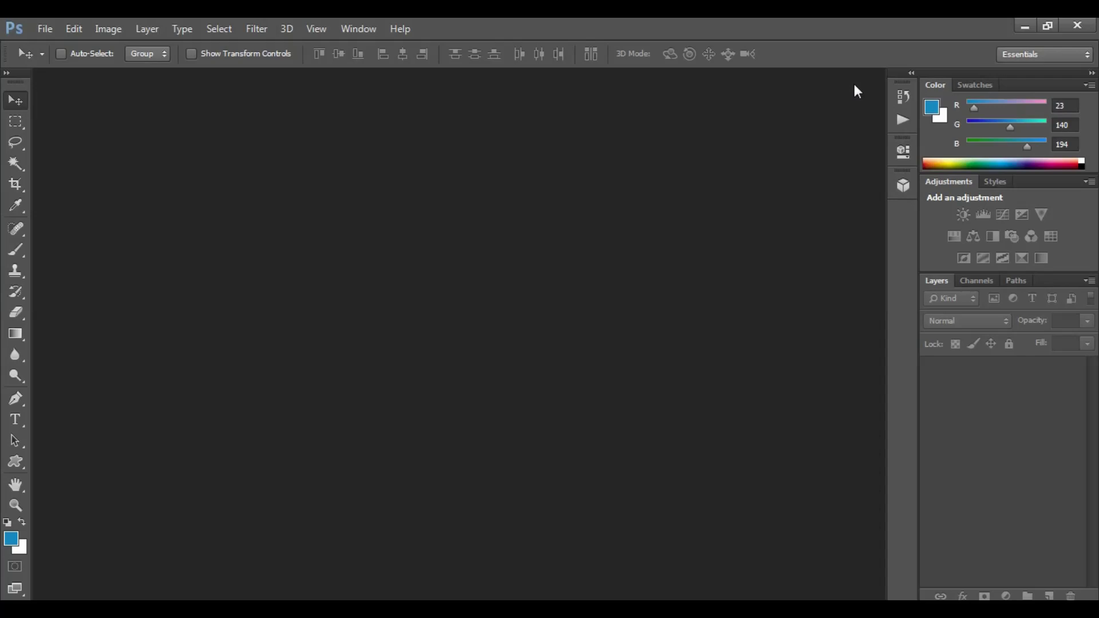
key("ctrl+alt+n")
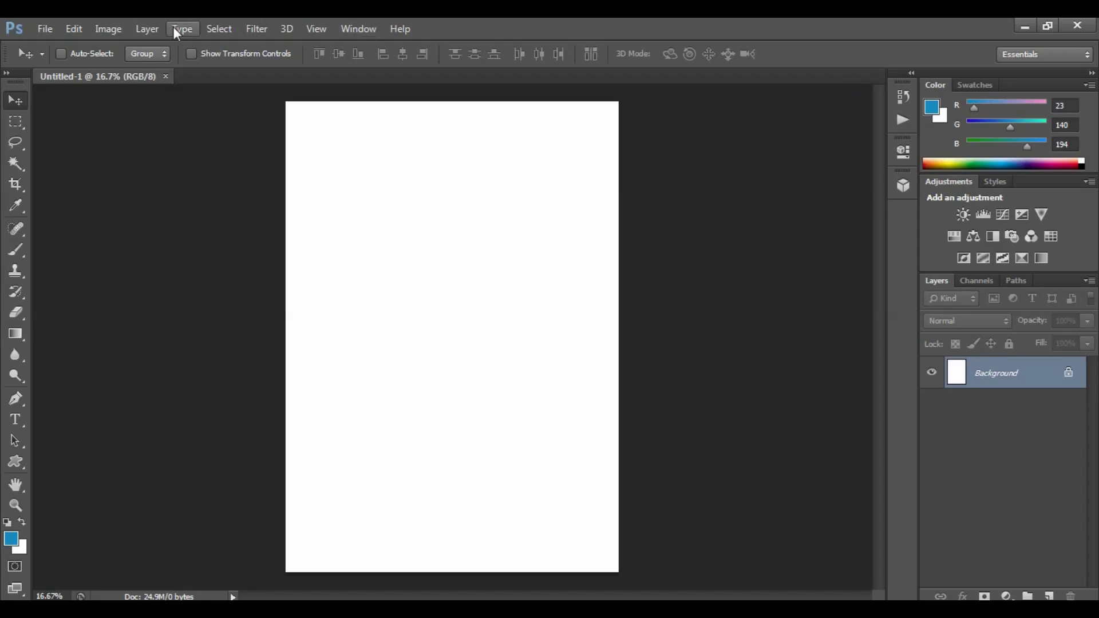
- Open the w.jpg photo from the Desktop folder
left_click(44, 29)
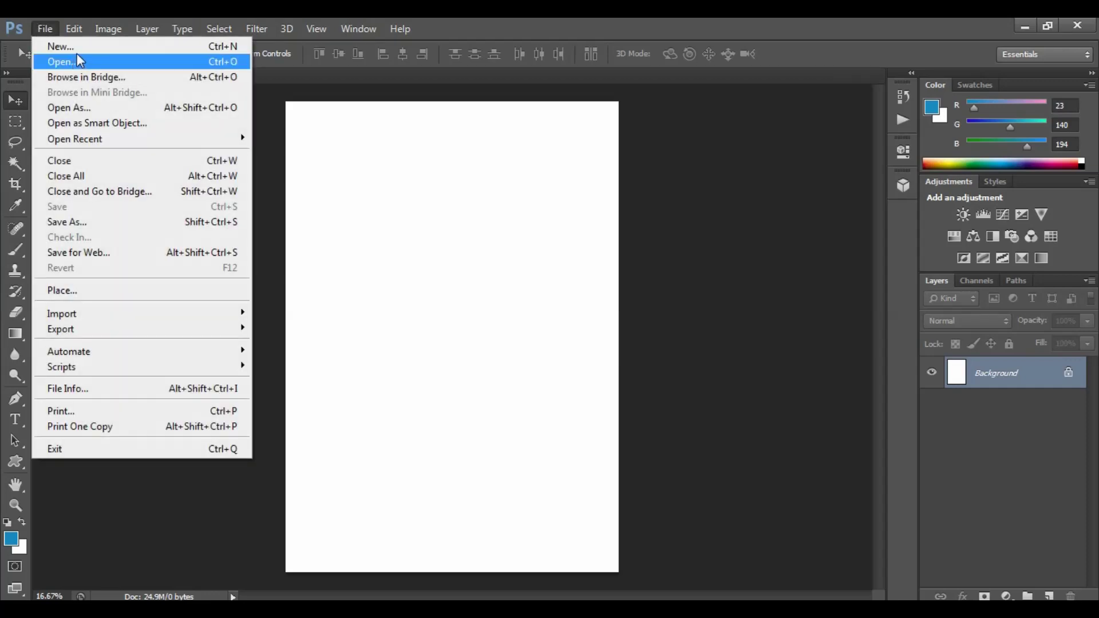
left_click(82, 68)
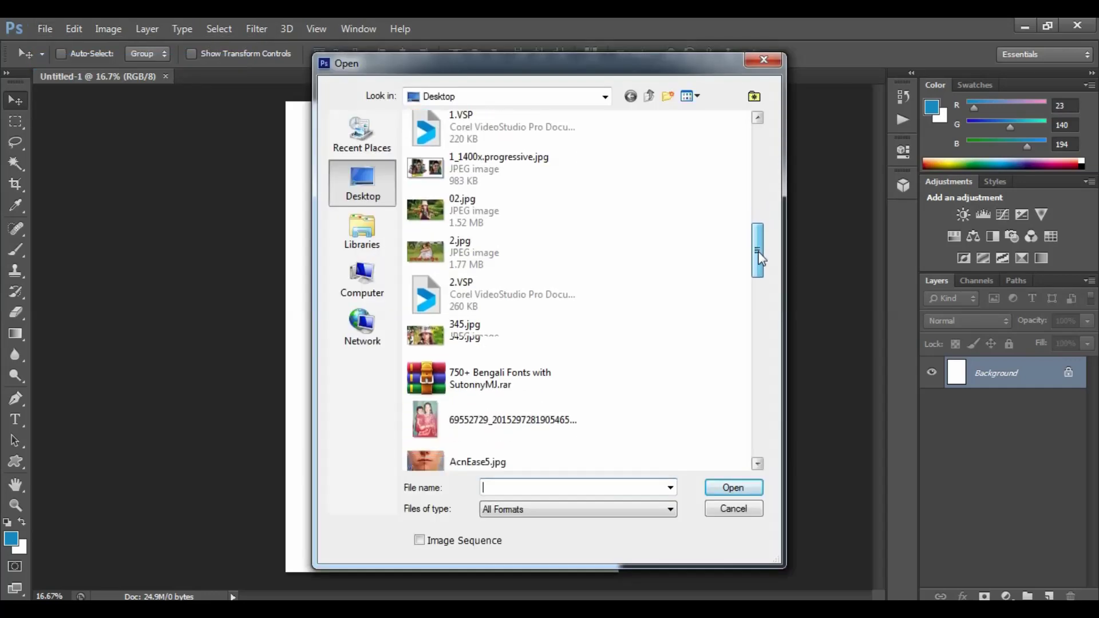
left_click_drag(759, 244, 763, 437)
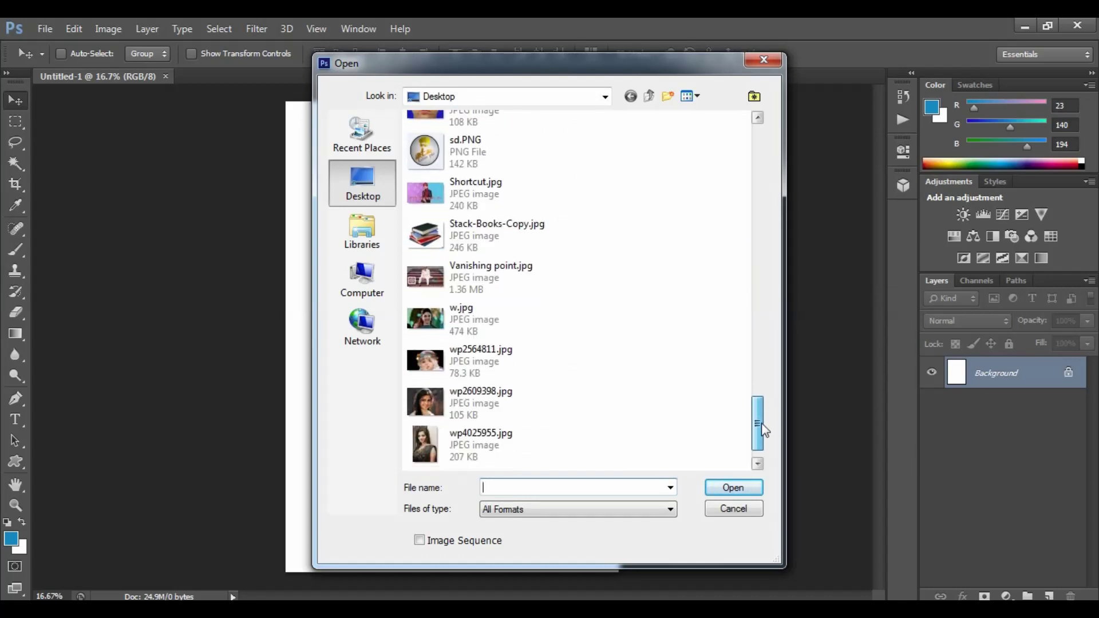
left_click(438, 327)
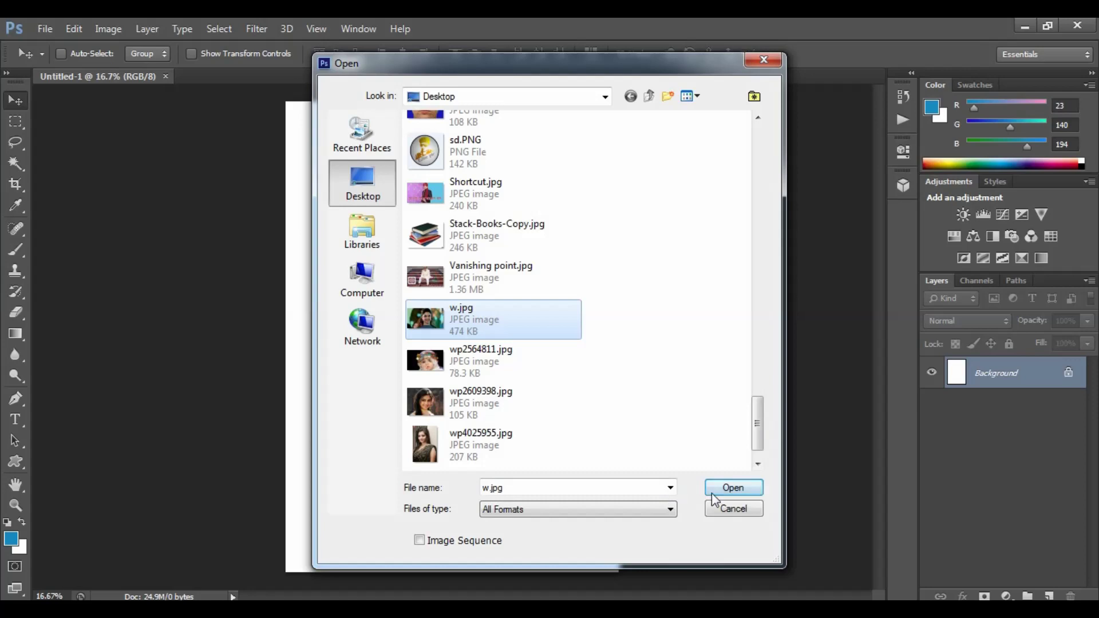
left_click(733, 487)
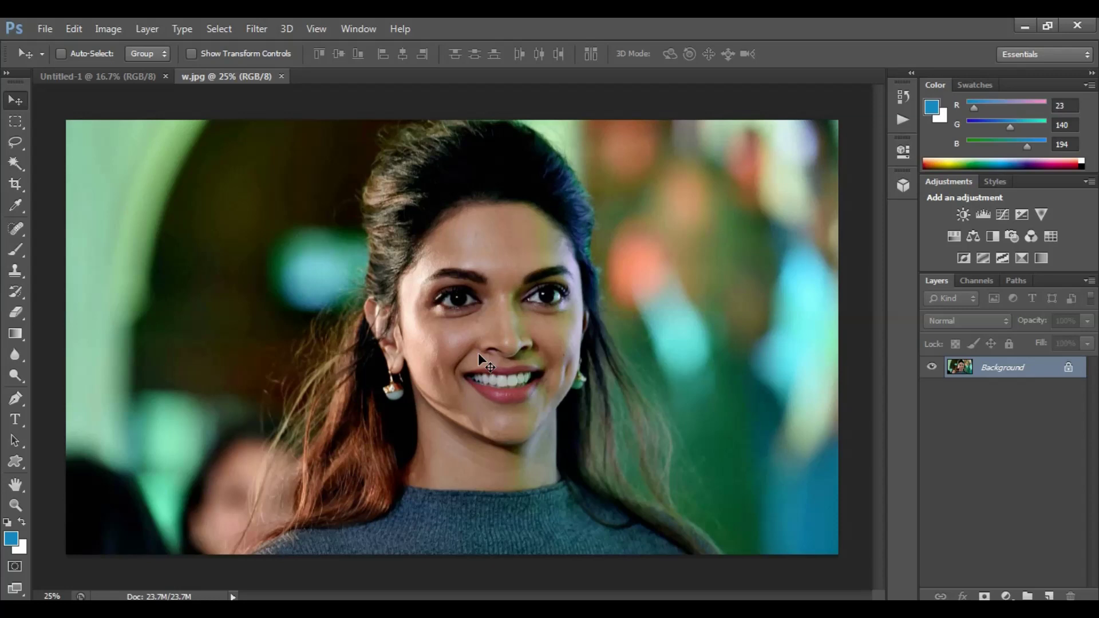
- Run the PP passport action on w.jpg, expand the Actions list, and zoom out at the crop pause
key("c")
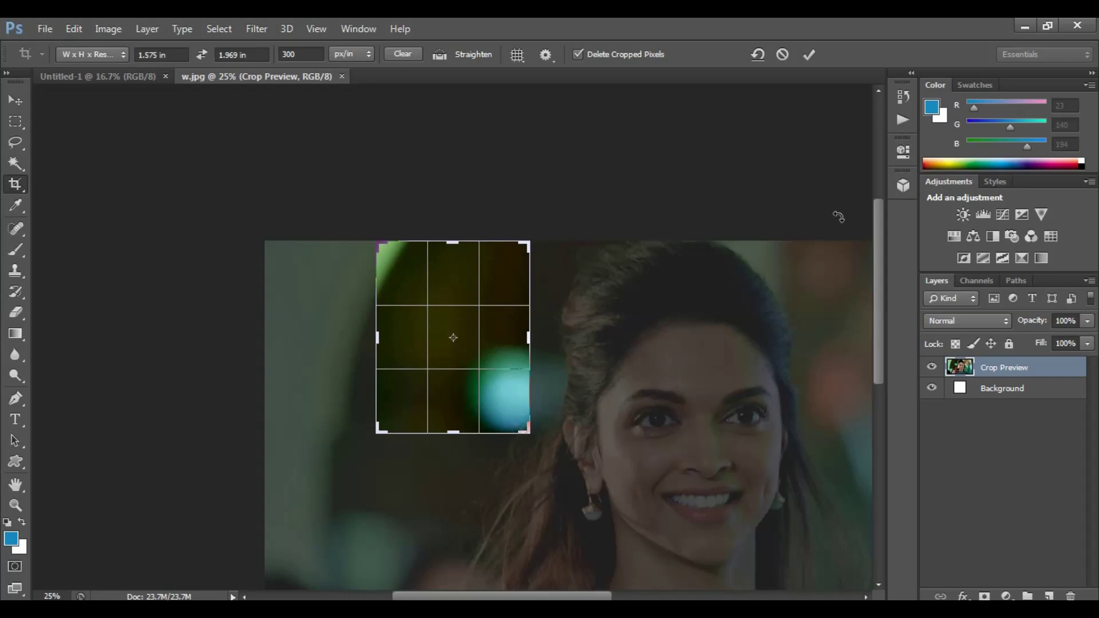
left_click(897, 118)
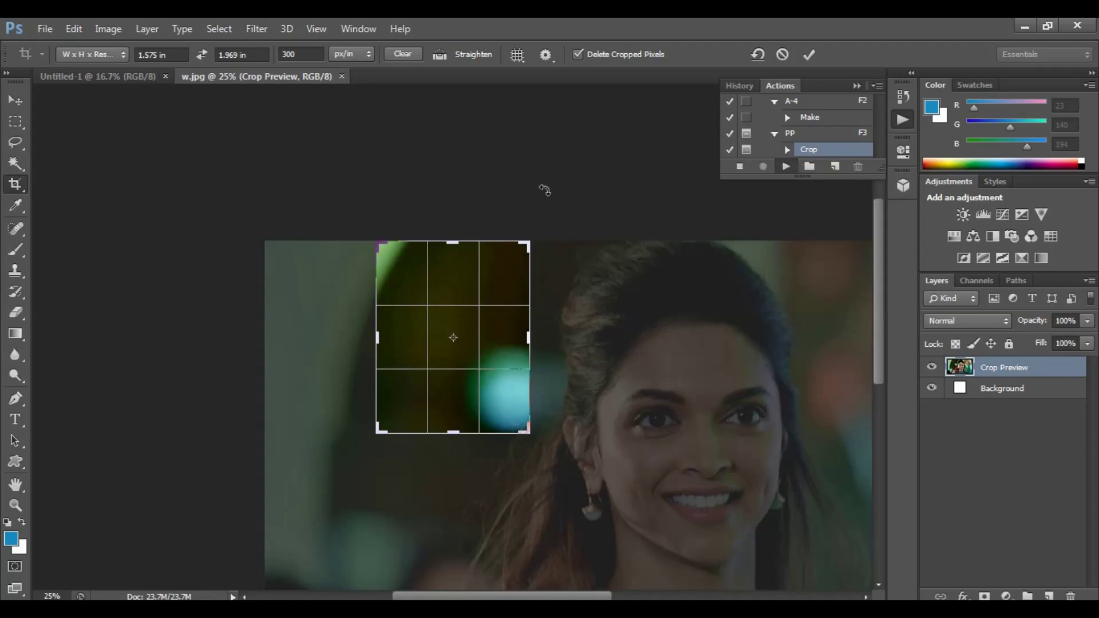
key("ctrl+minus")
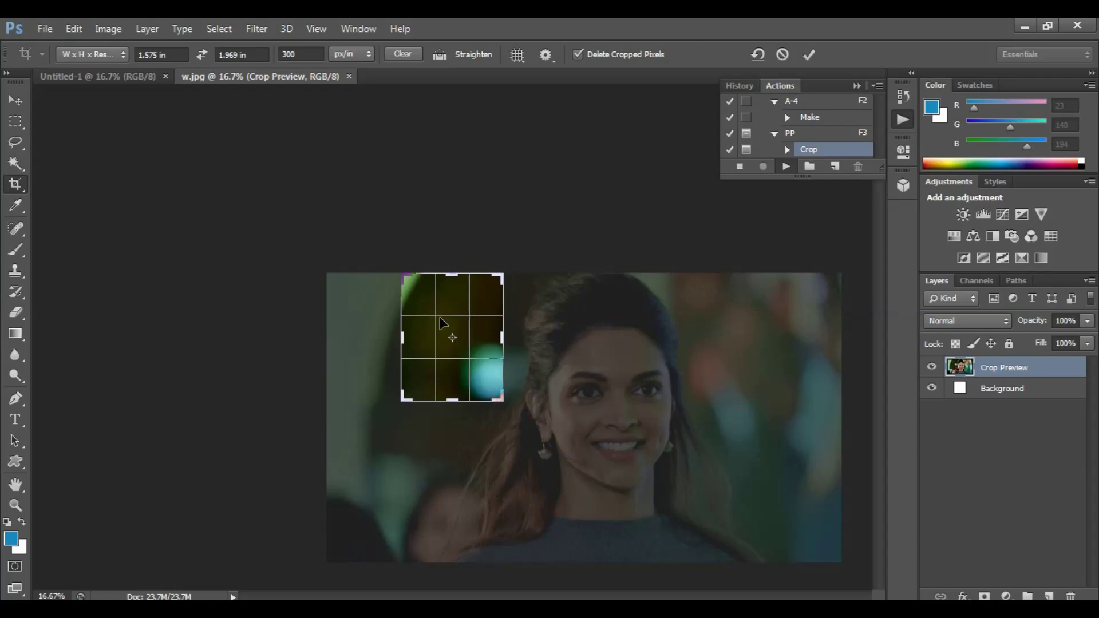
- Frame her head and shoulders in the 1.575 × 1.969 in crop and commit it
left_click_drag(442, 323, 383, 276)
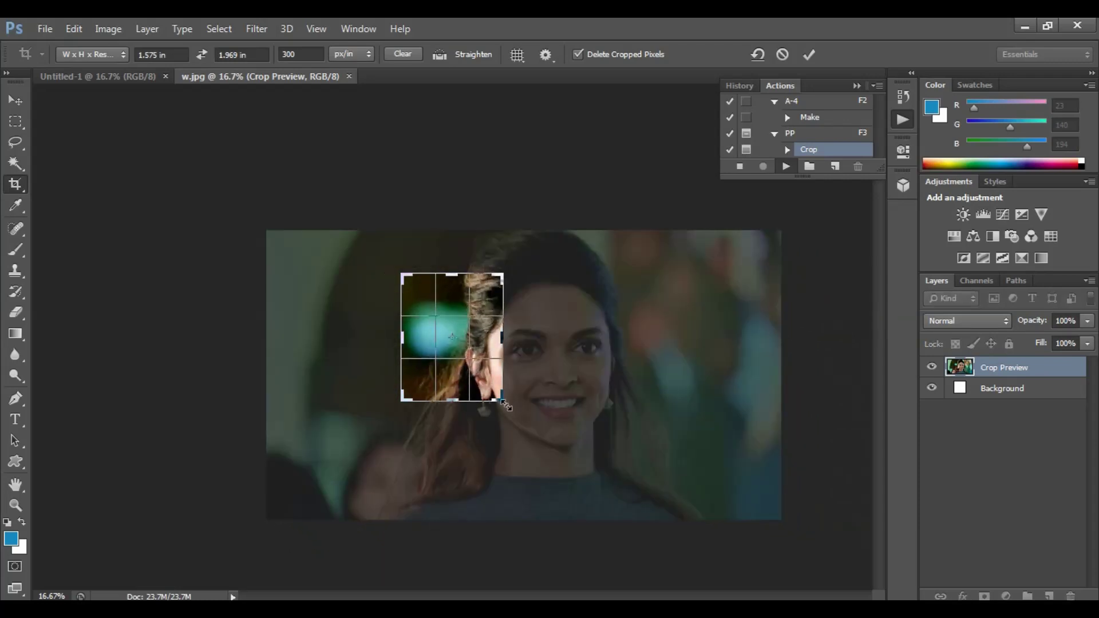
left_click_drag(503, 402, 552, 460)
left_click_drag(482, 317, 447, 356)
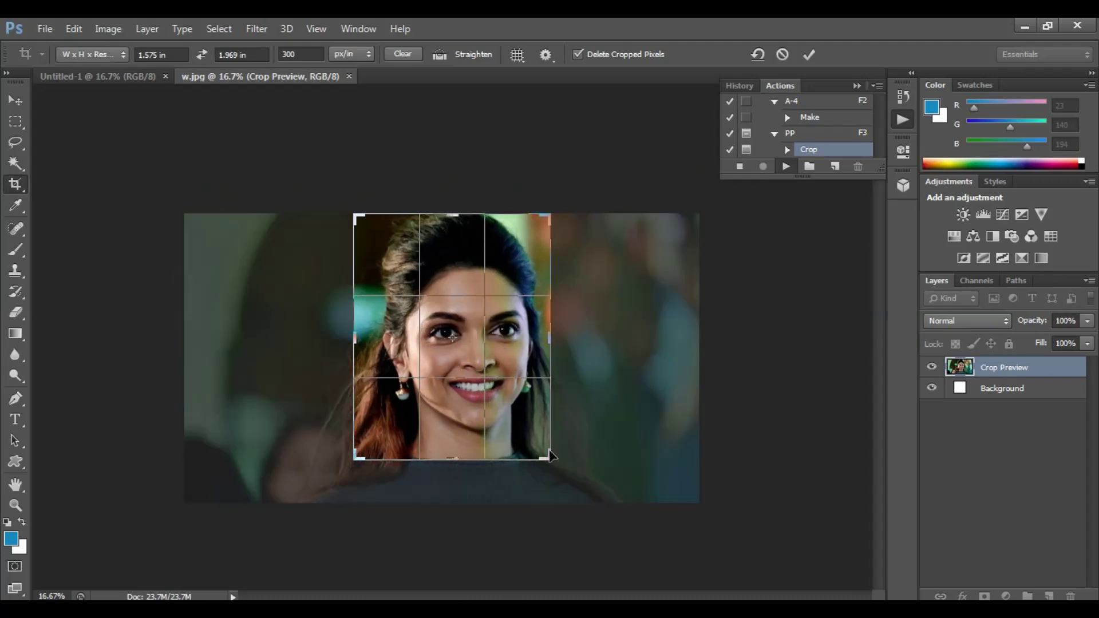
left_click_drag(550, 457, 564, 480)
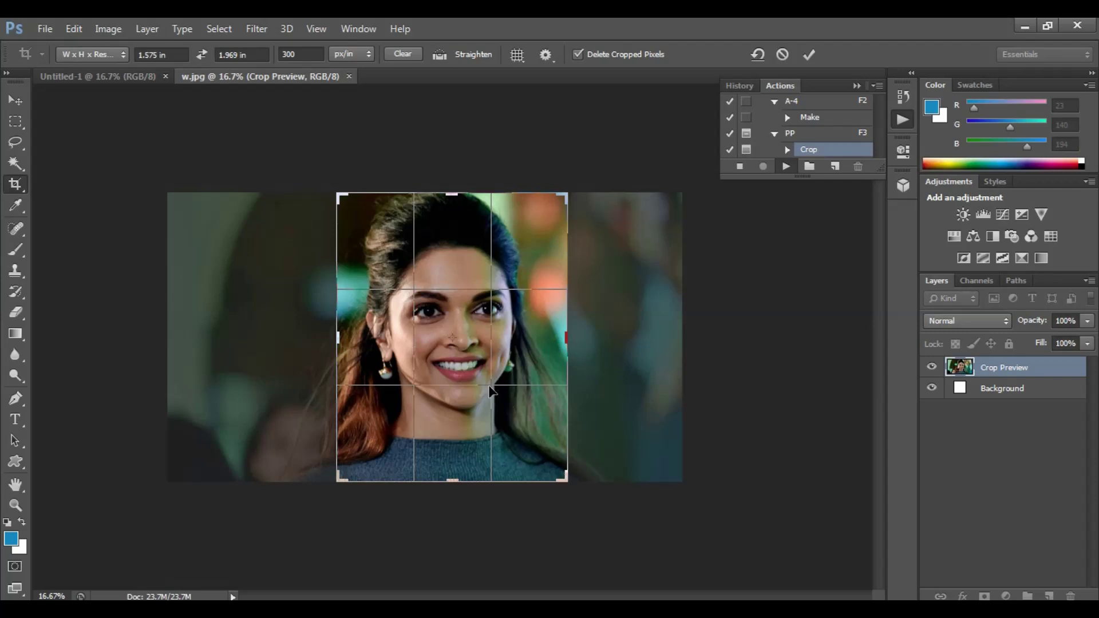
left_click_drag(495, 393, 503, 395)
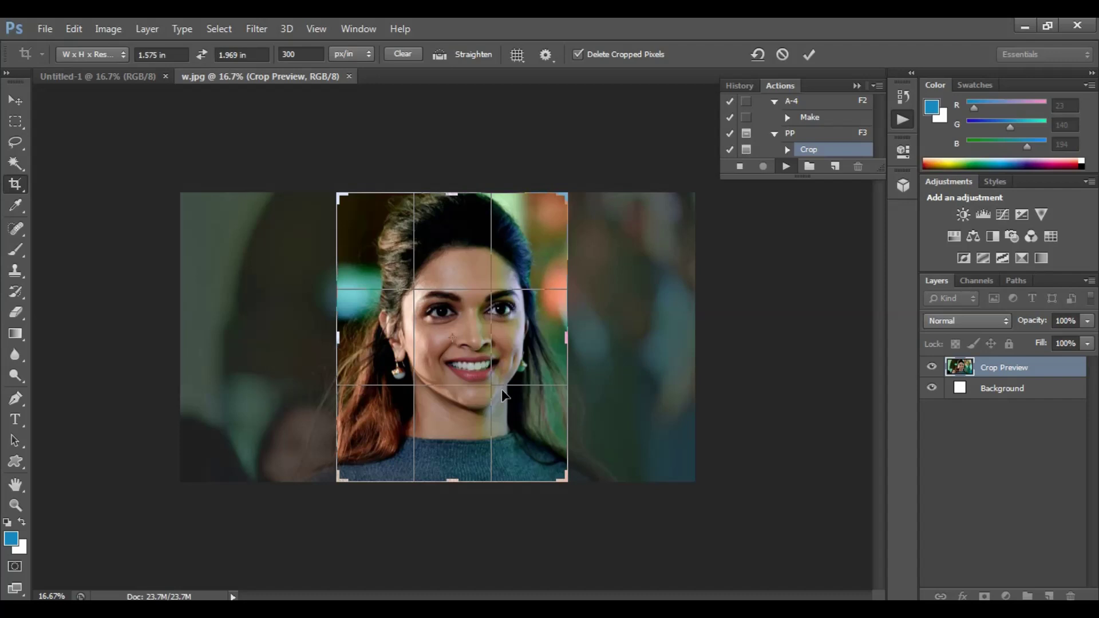
key("Return")
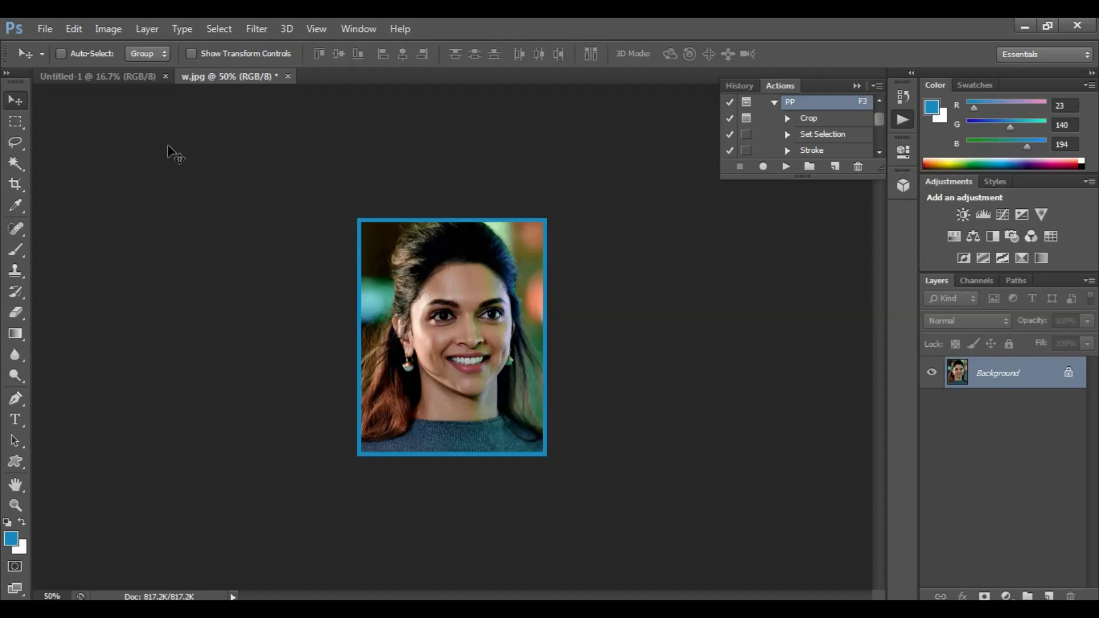
- Move the framed w.jpg portrait onto the Untitled-1 page, near its top-left corner, as Layer 1
left_click(124, 78)
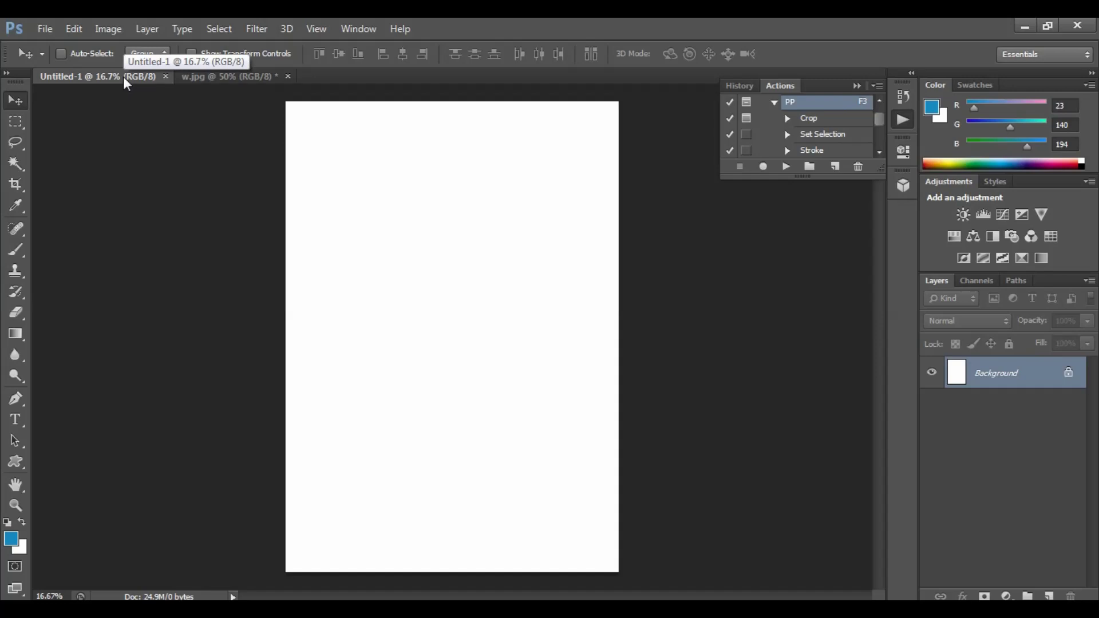
left_click(208, 76)
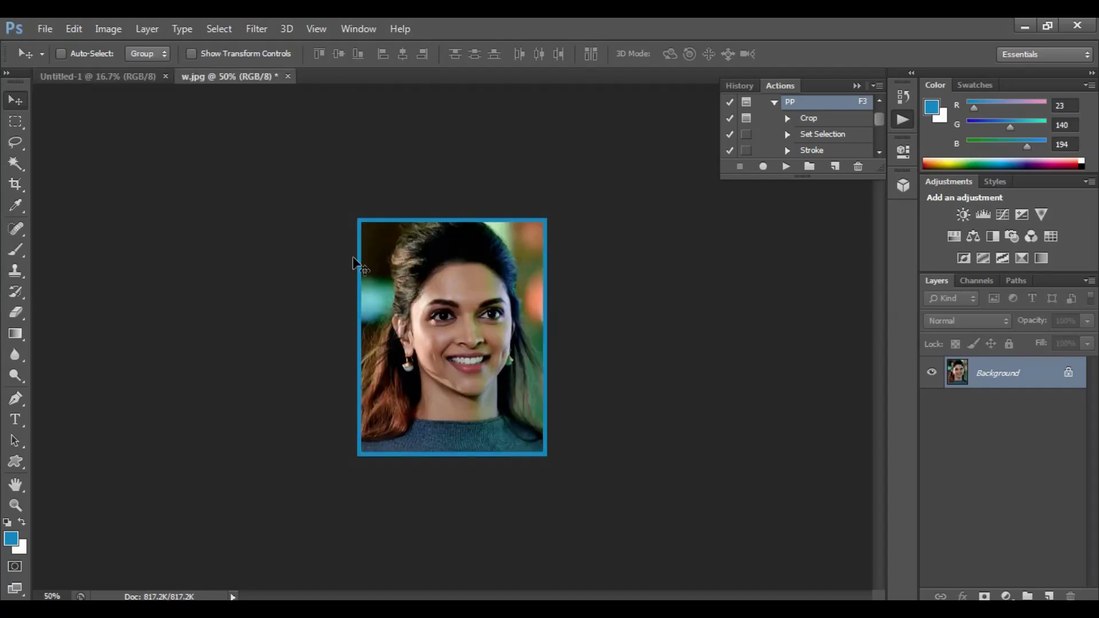
left_click_drag(388, 272, 312, 132)
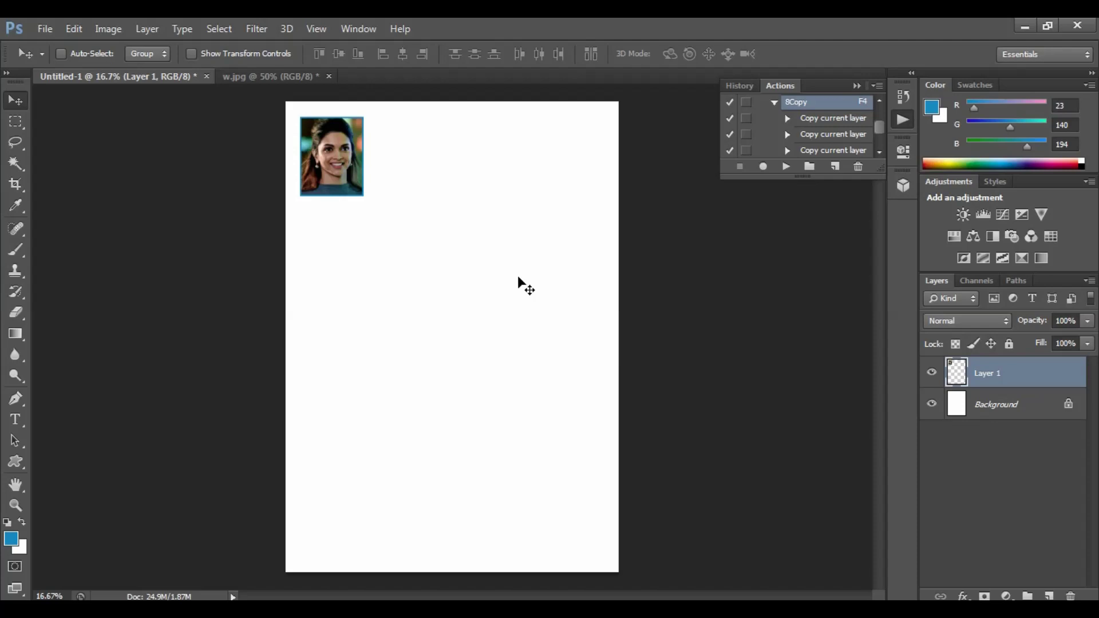
- Play the 8Copy action with F4 to duplicate the portrait across the page
key("F4")
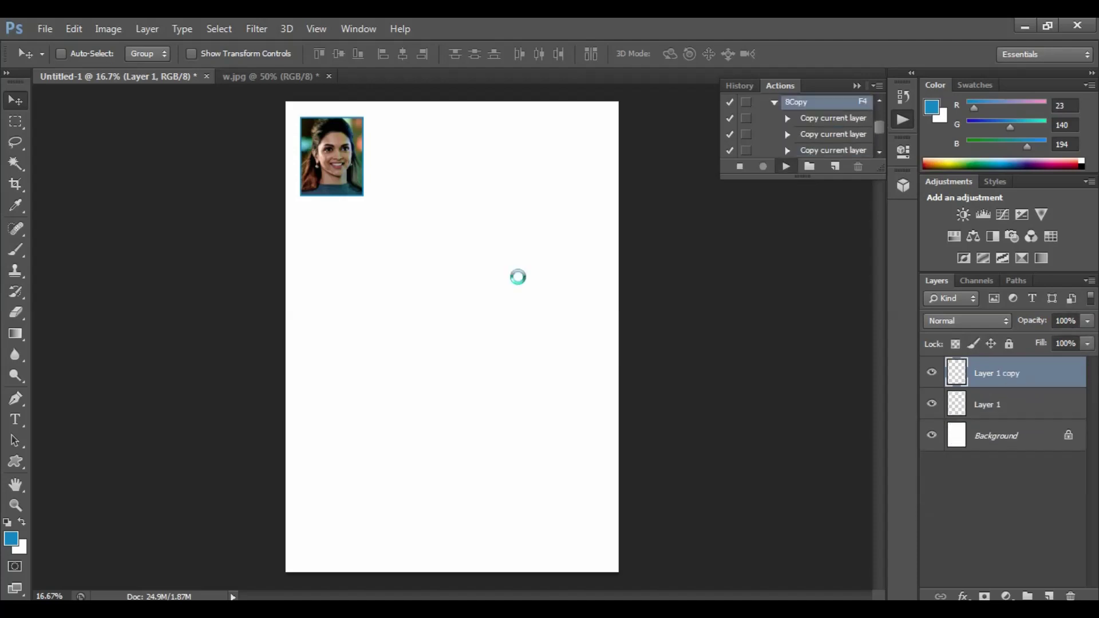